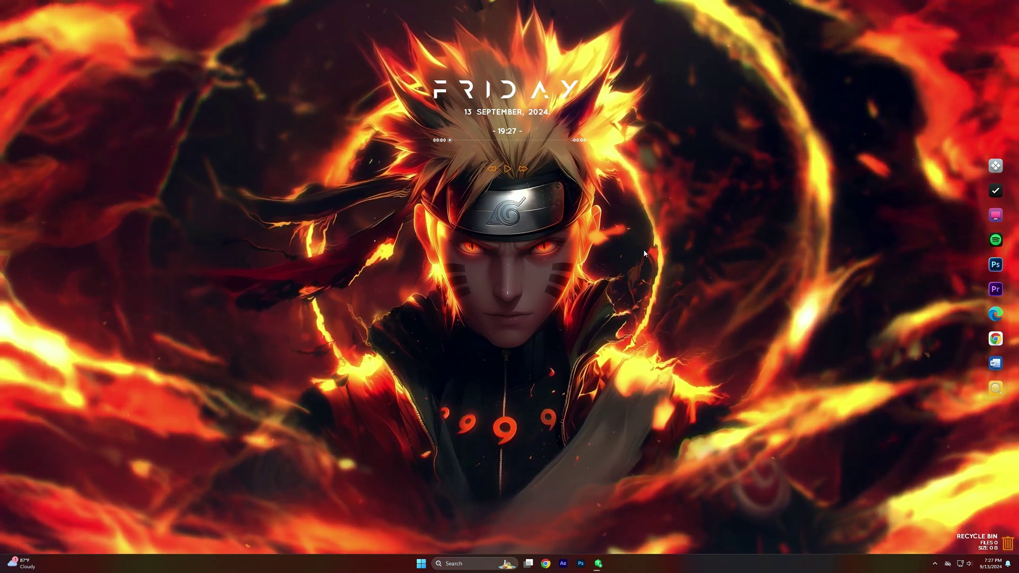
Step: Open the Windows display settings, search for "storage sense" and open the Storage Sense configuration page
right_click(694, 222)
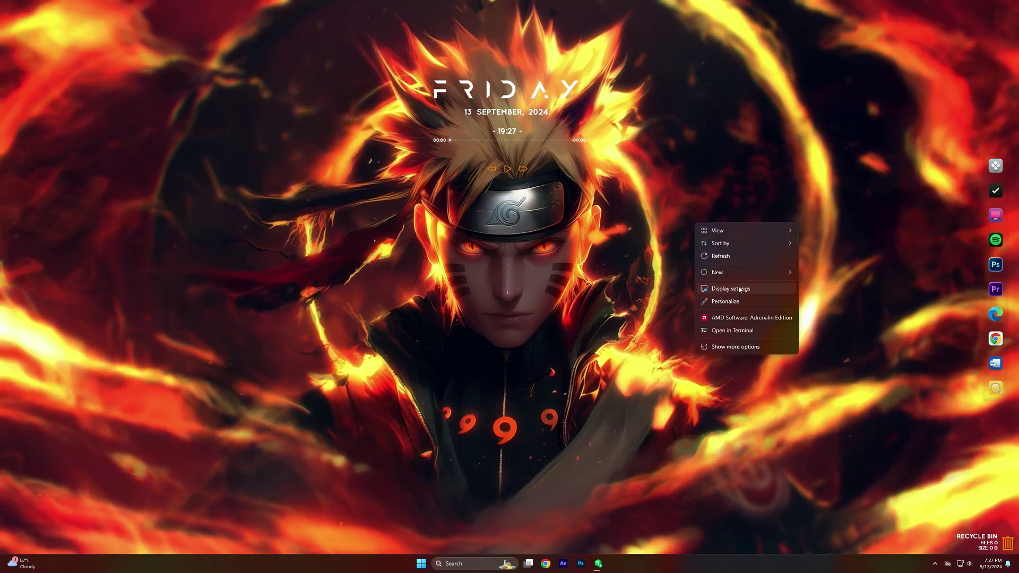
left_click(738, 289)
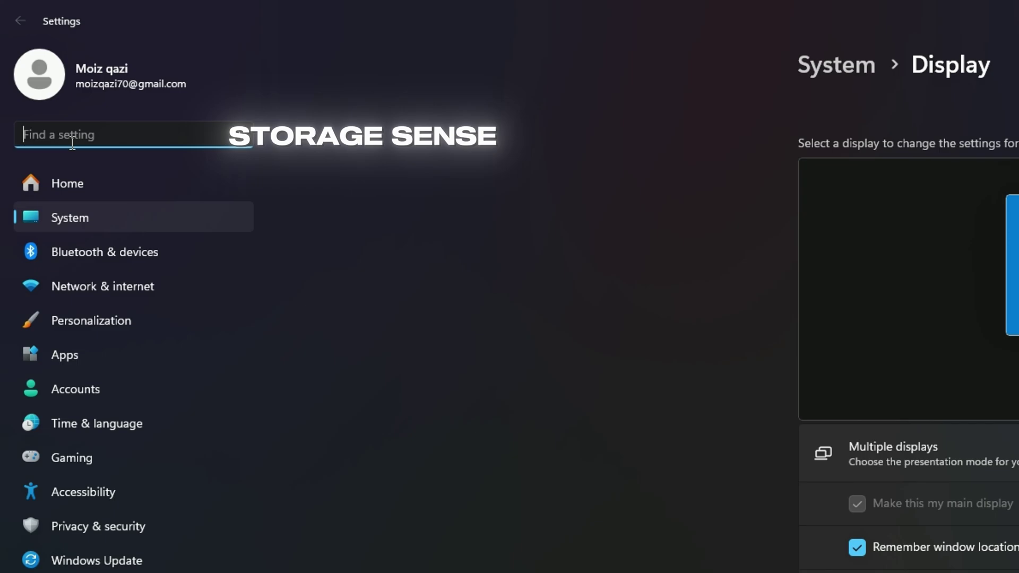
type("storage")
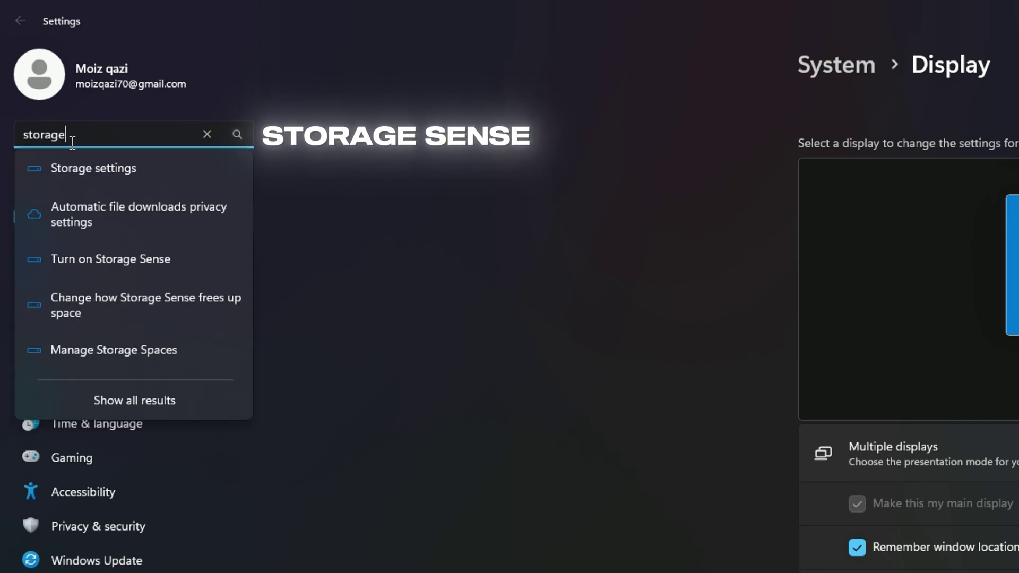
type(" sense")
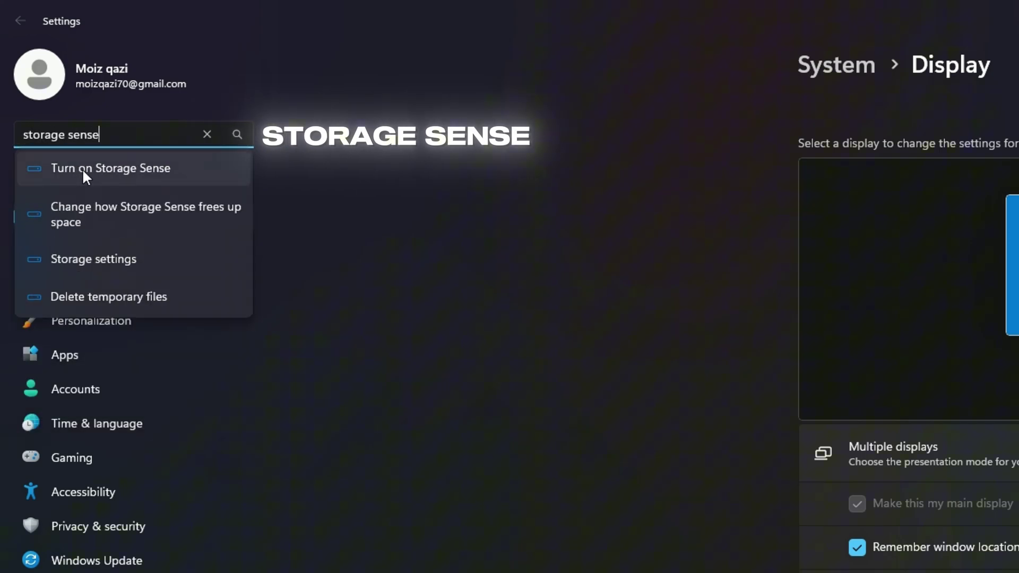
left_click(132, 169)
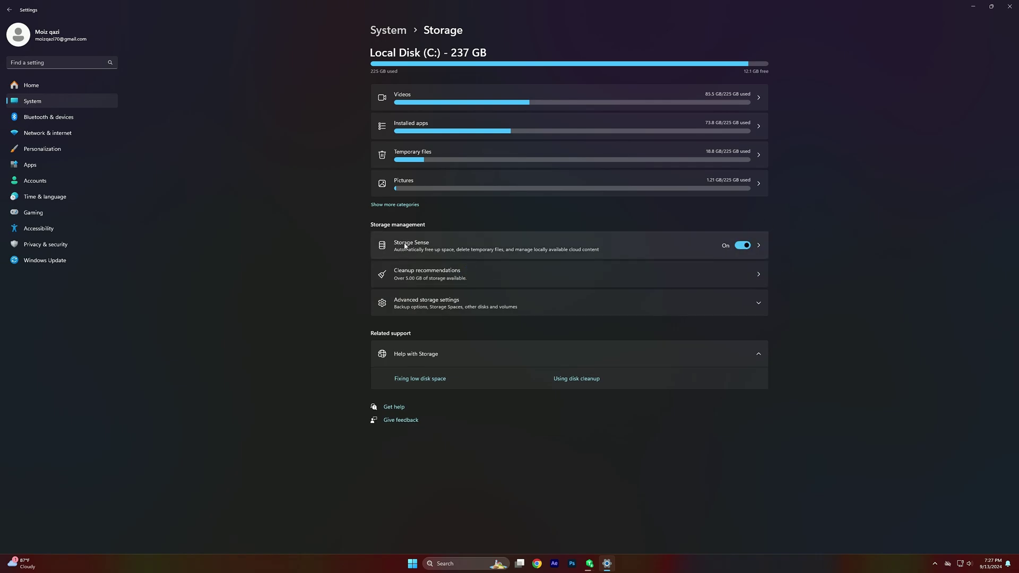
left_click(421, 246)
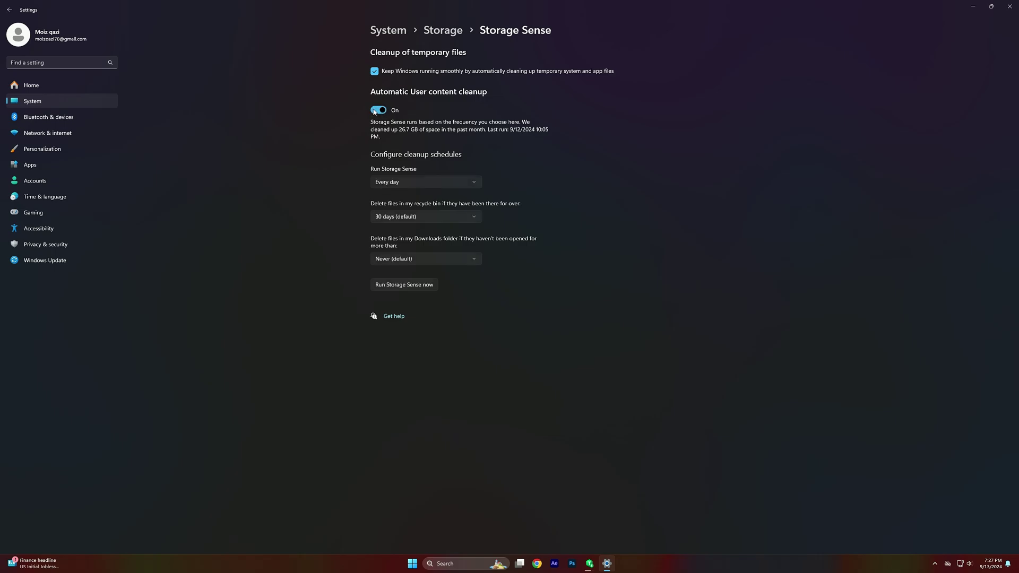
Step: Schedule Storage Sense for every day with recycle bin cleanup at 30 days and Downloads cleanup at Never, and run it immediately
left_click(400, 183)
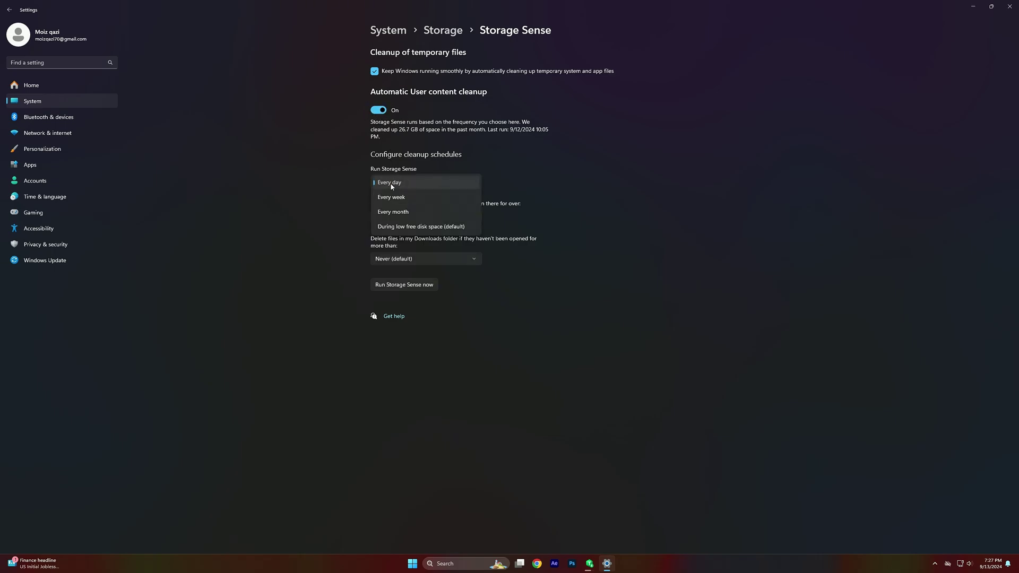
left_click(391, 185)
left_click(420, 216)
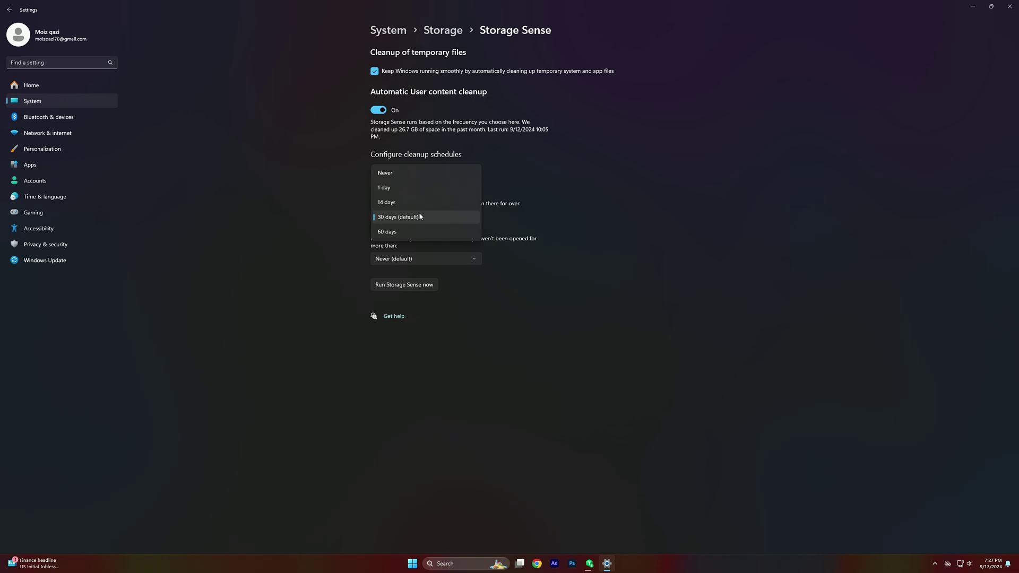
left_click(391, 219)
left_click(400, 260)
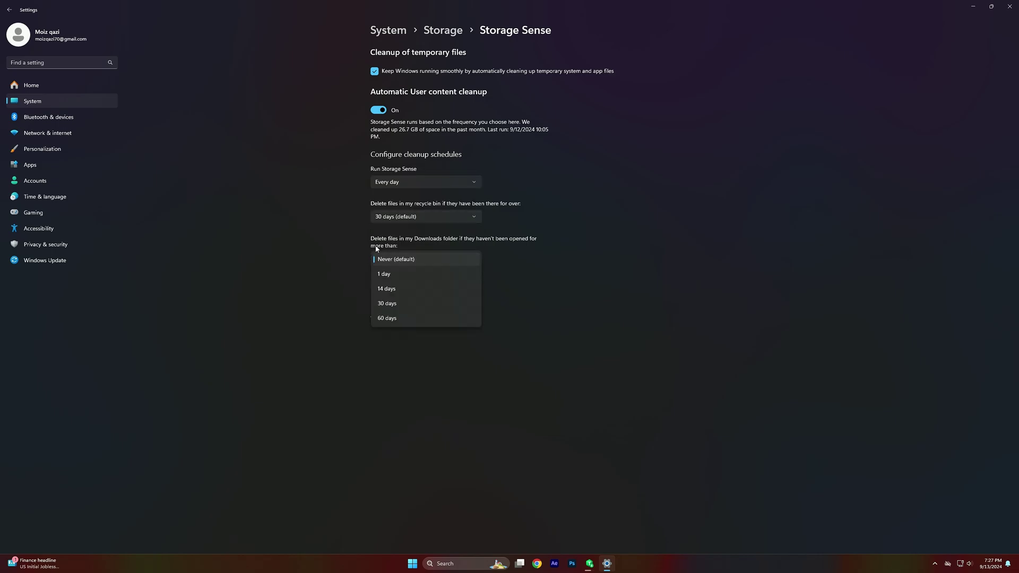
left_click(384, 260)
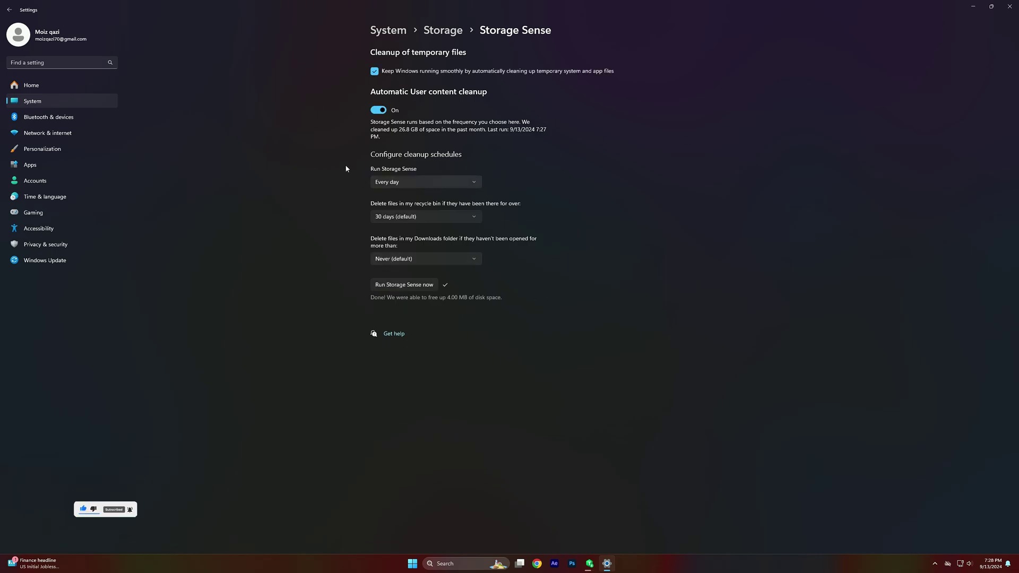
Step: Review the Game Bar controller option and the Game Mode option in the Gaming settings
left_click(35, 213)
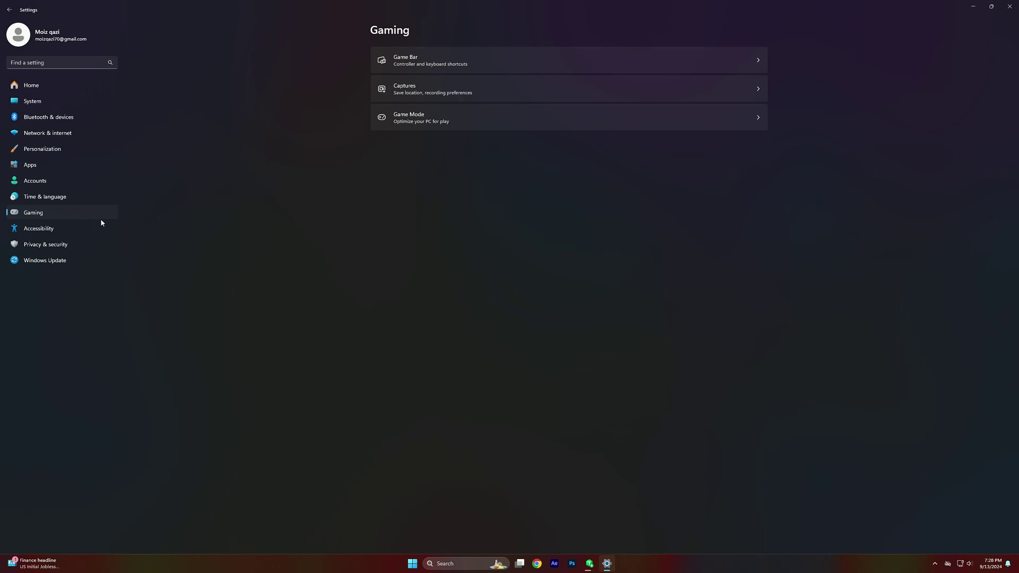
left_click(436, 53)
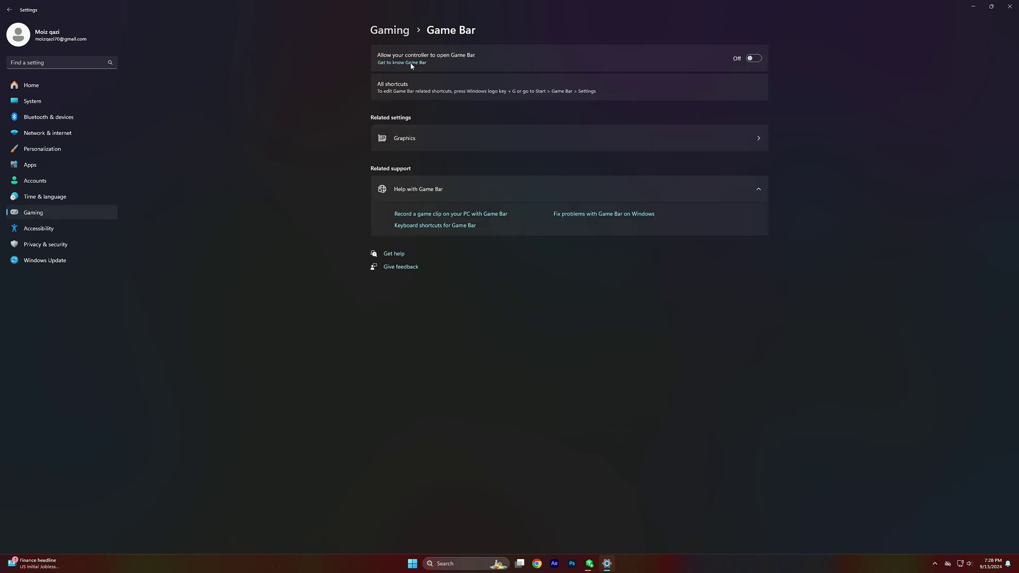
left_click(397, 30)
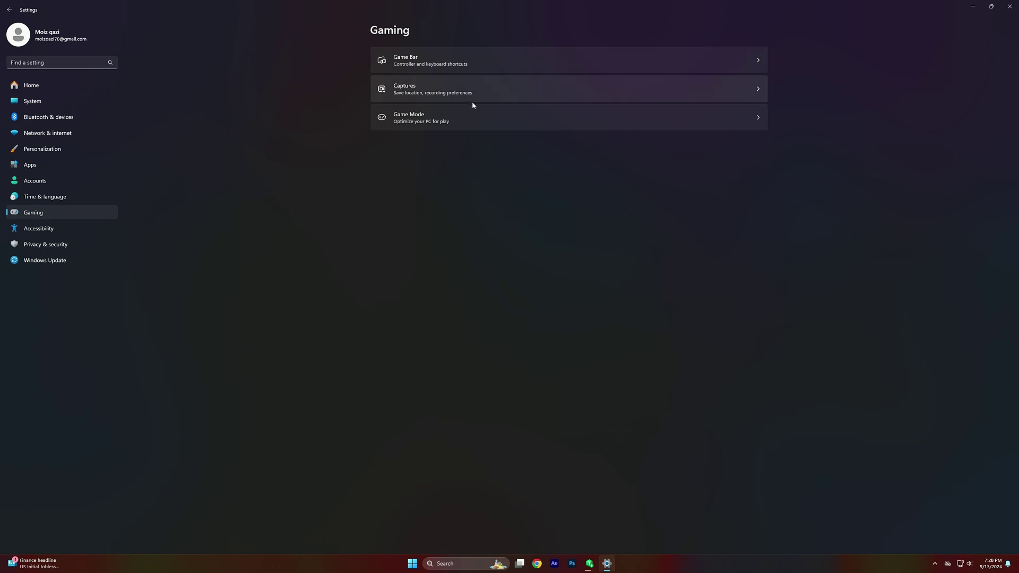
left_click(438, 117)
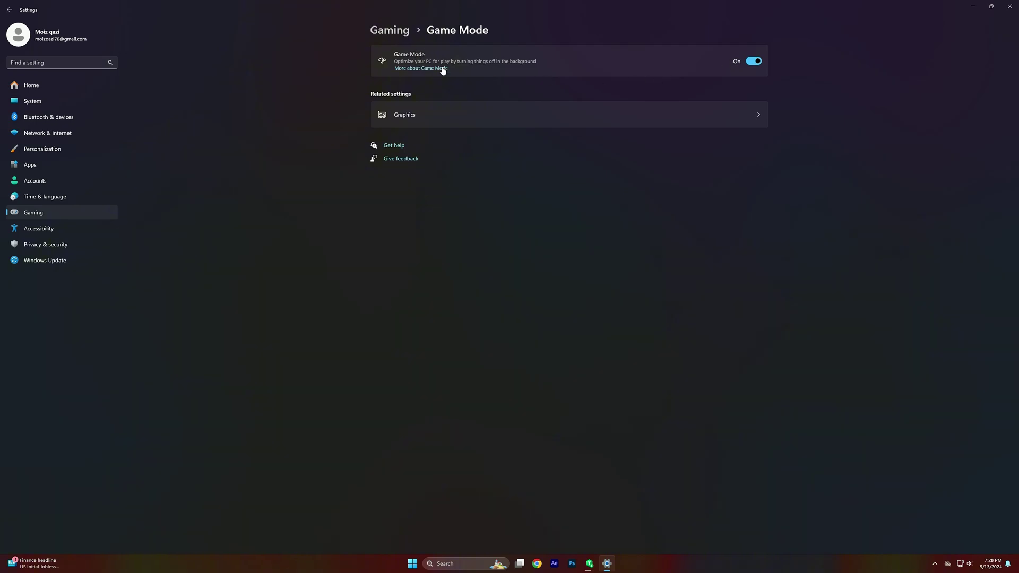
Step: Open the default graphics settings from the Game Mode page and toggle Optimizations for windowed games
left_click(452, 117)
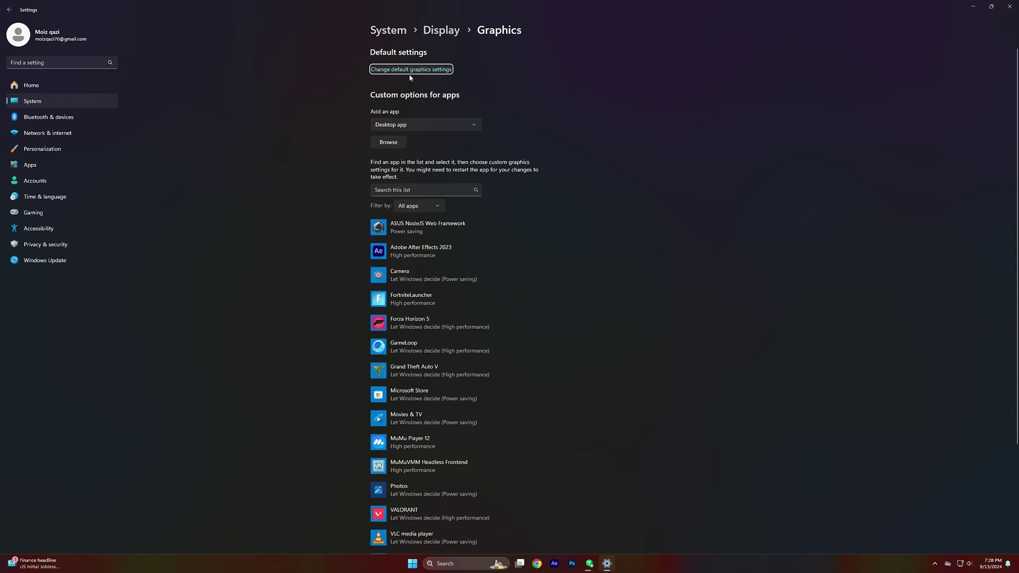
left_click(412, 70)
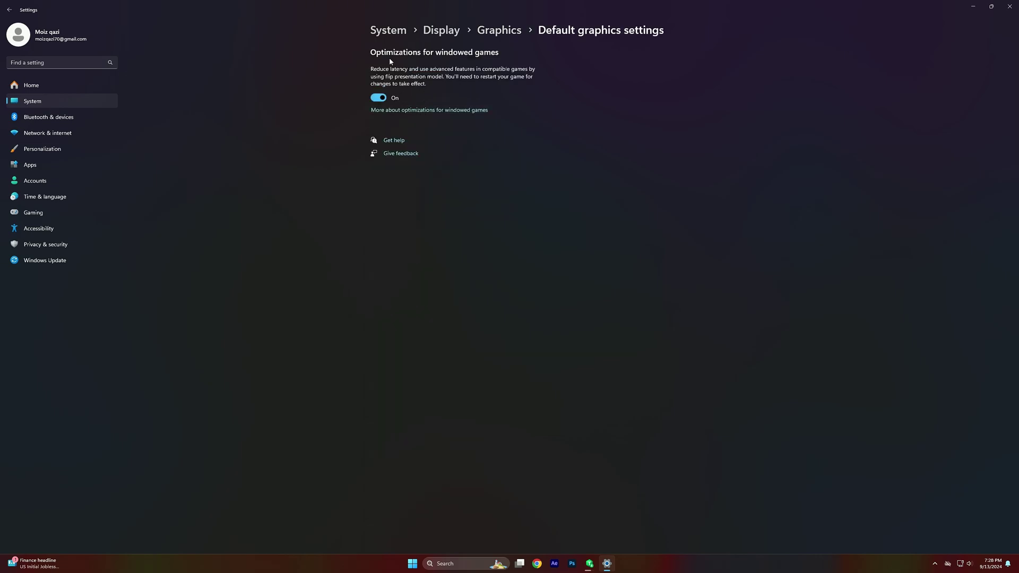
left_click(379, 99)
Step: Check for updates in Windows Update and close the Settings window
left_click(31, 262)
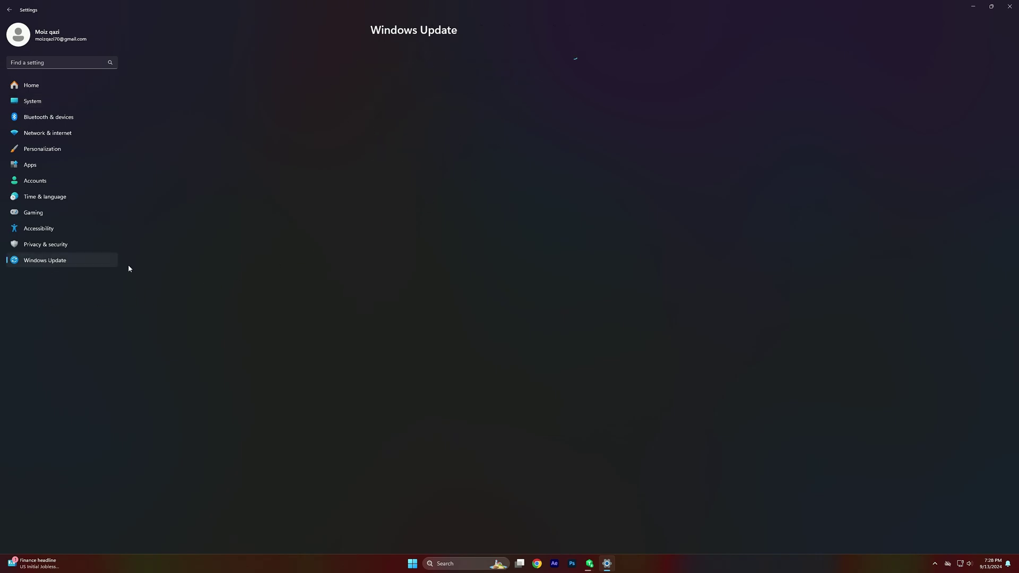
left_click(743, 66)
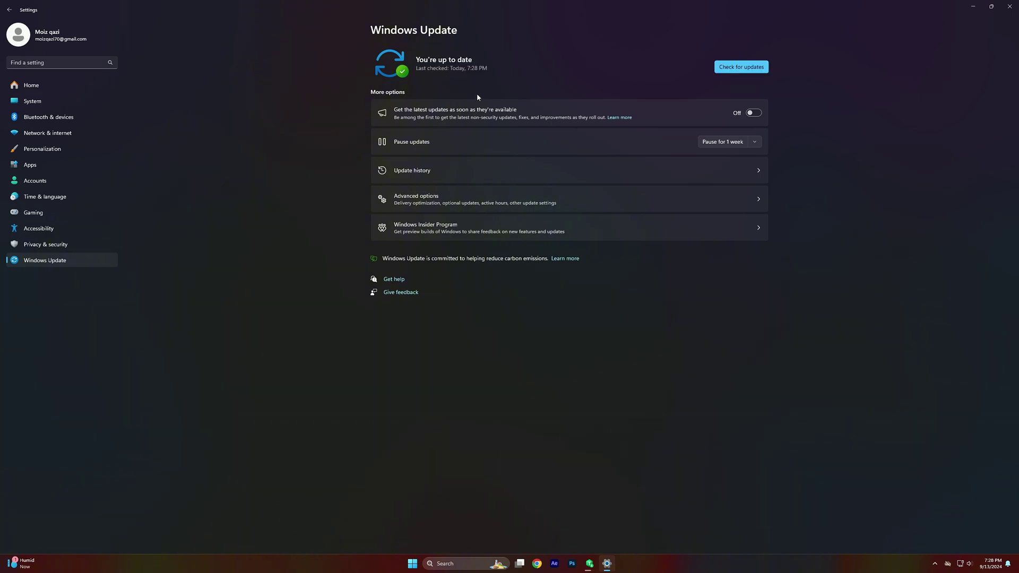
left_click(1007, 7)
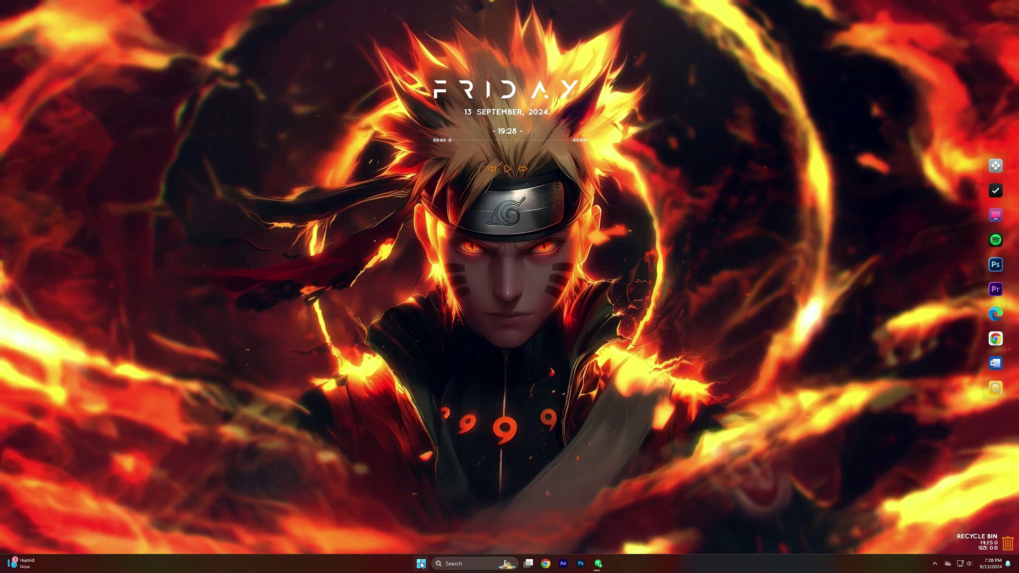
Step: Search Windows for Device Manager and open it
key("super")
left_click(448, 280)
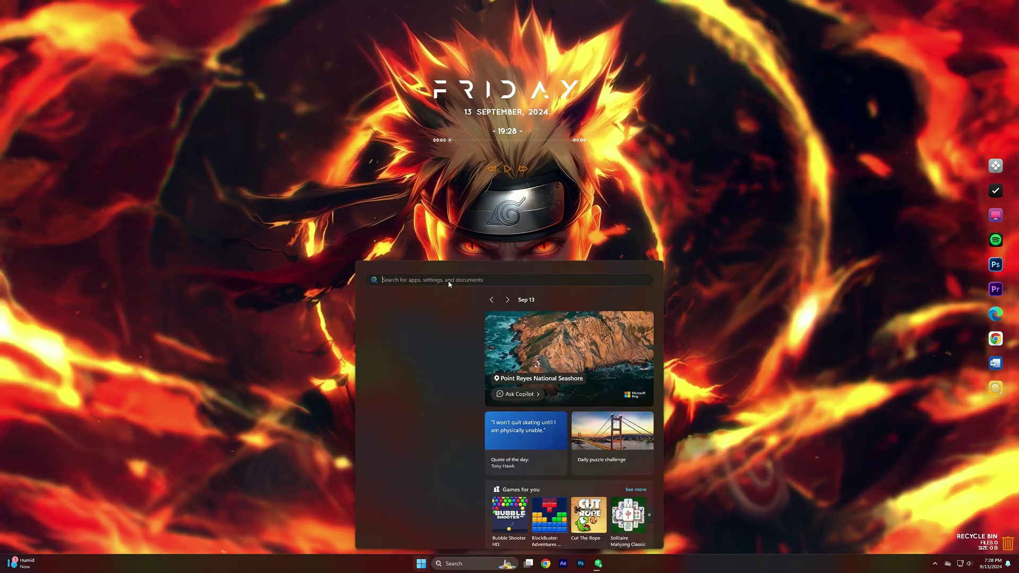
type("dev")
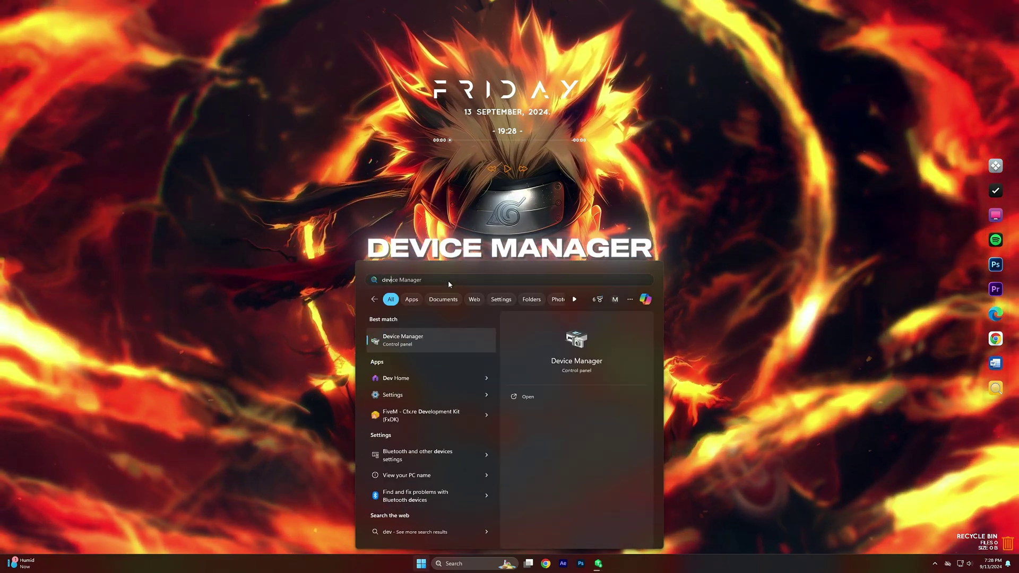
type("ice manger")
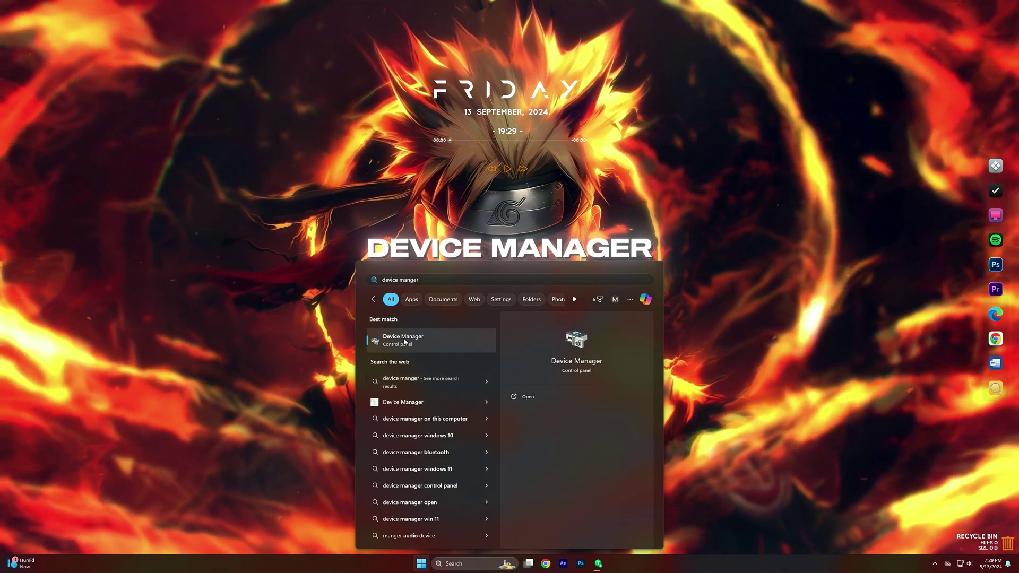
key("Return")
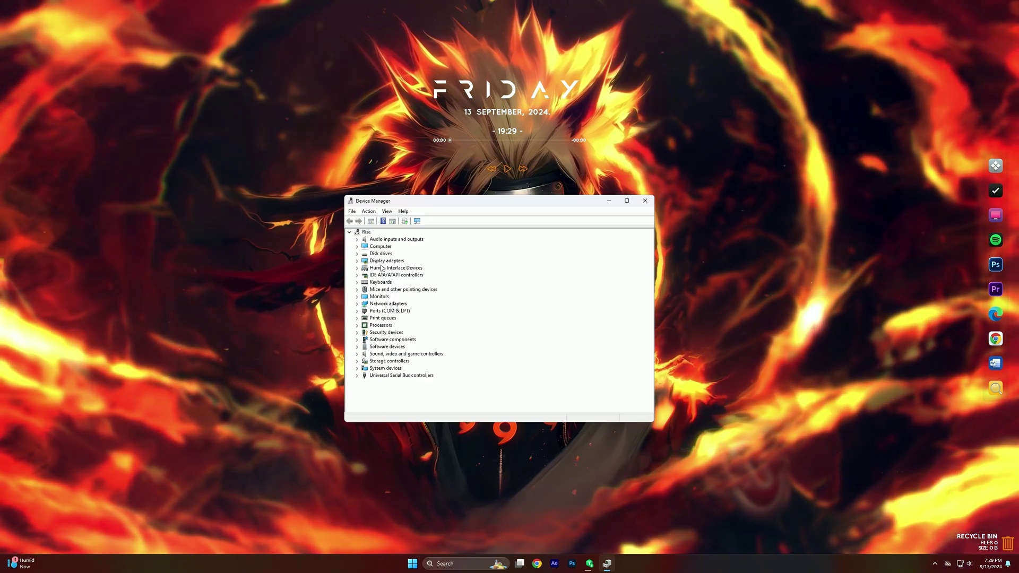
Step: Run an automatic driver update search for the AMD Radeon RX 6600 XT display adapter and close Device Manager
left_click(357, 261)
left_click(396, 268)
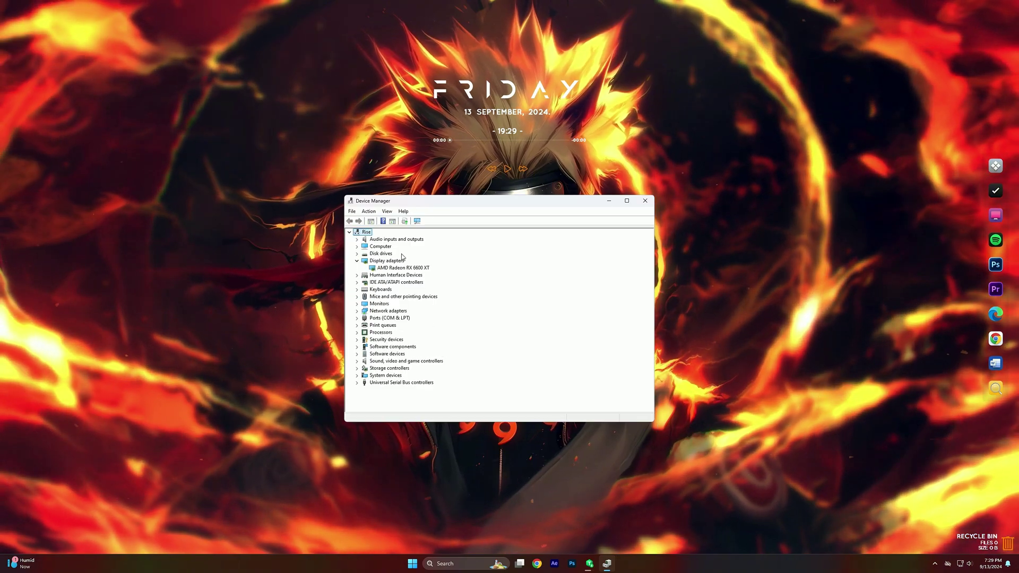
right_click(396, 269)
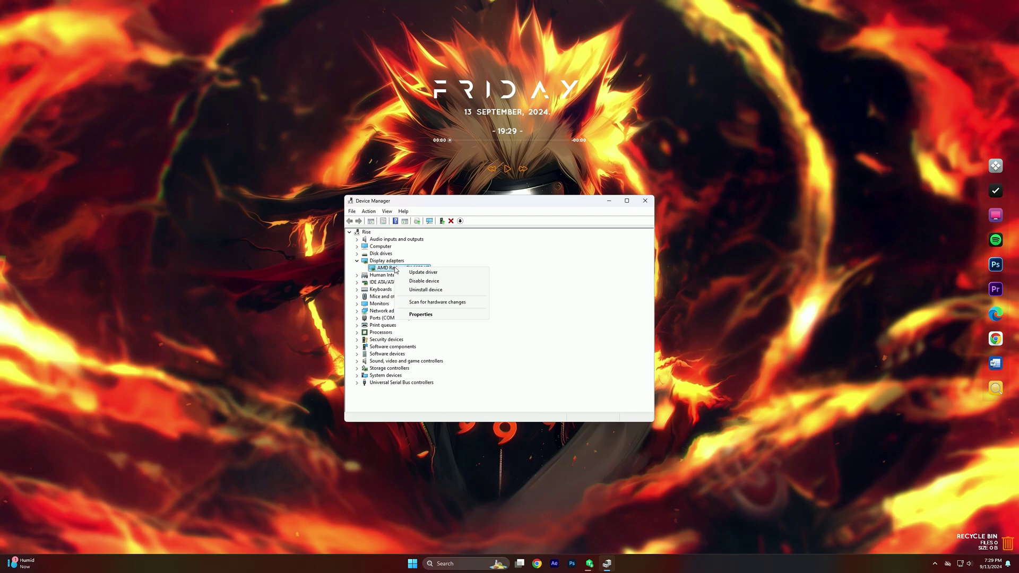
left_click(423, 272)
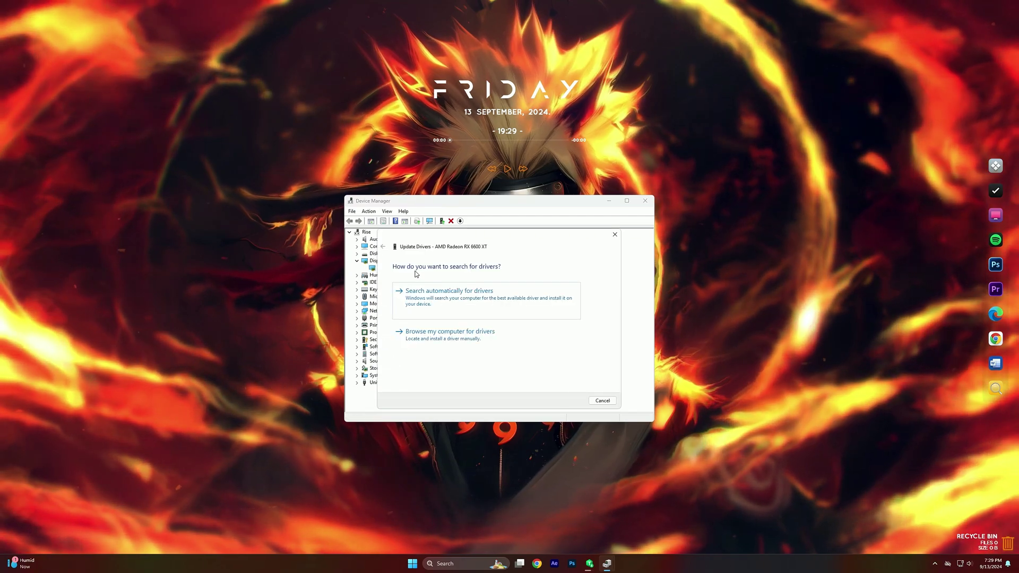
left_click(467, 297)
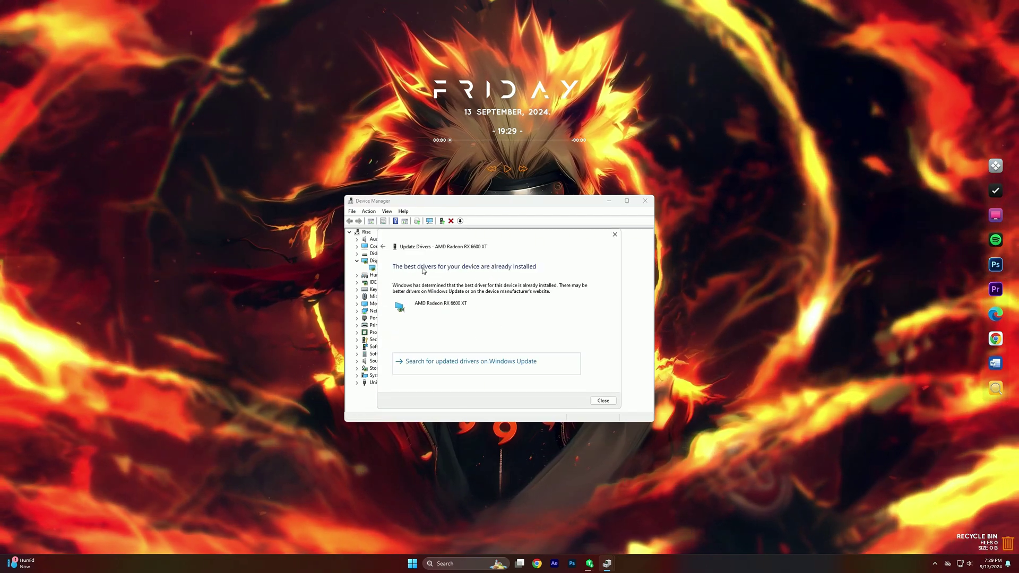
left_click(603, 401)
key("alt+F4")
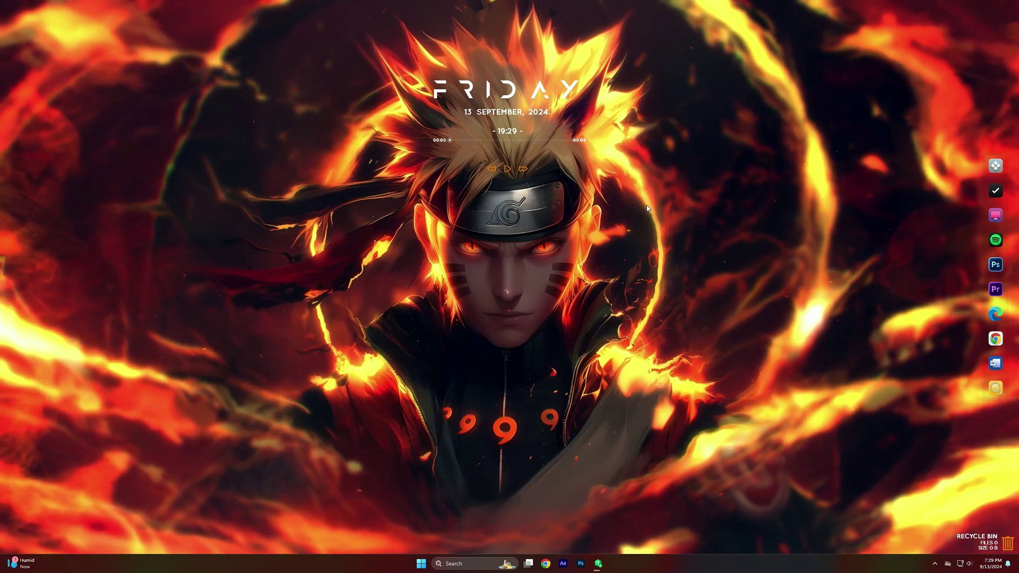
Step: Open AMD Software: Adrenalin Edition, check for driver updates in its system settings and close it
right_click(600, 283)
left_click(625, 353)
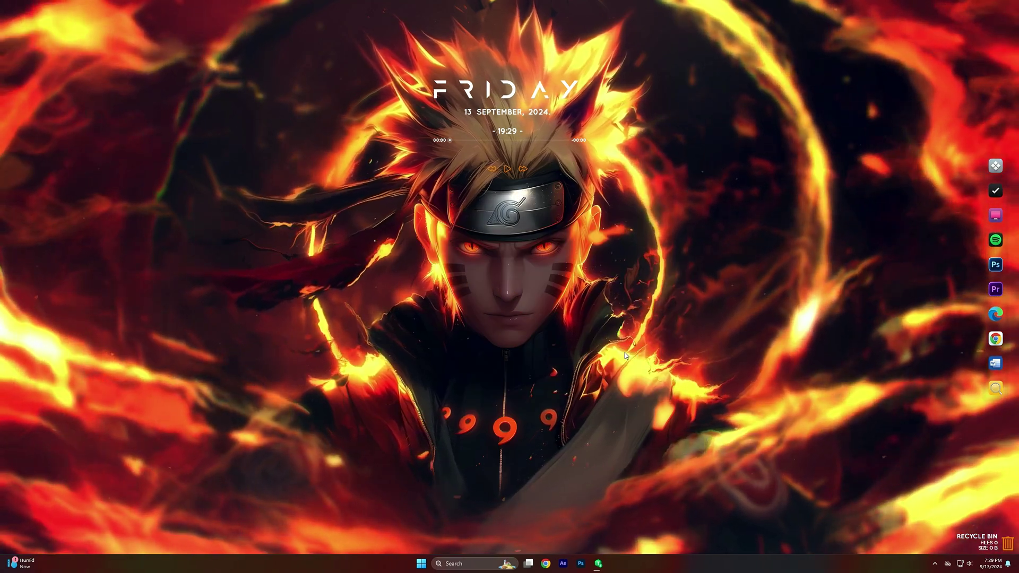
left_click(820, 102)
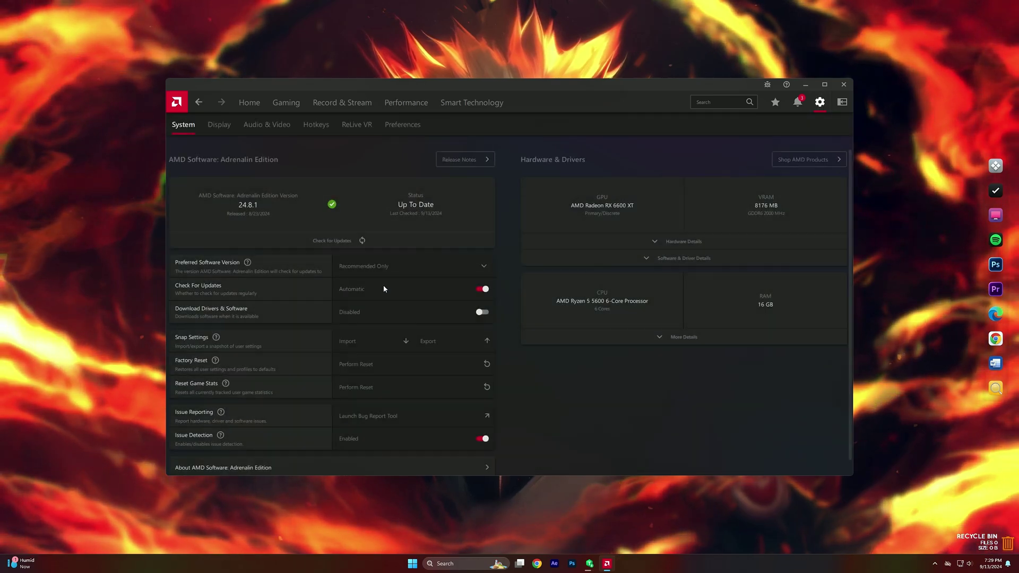
left_click(362, 242)
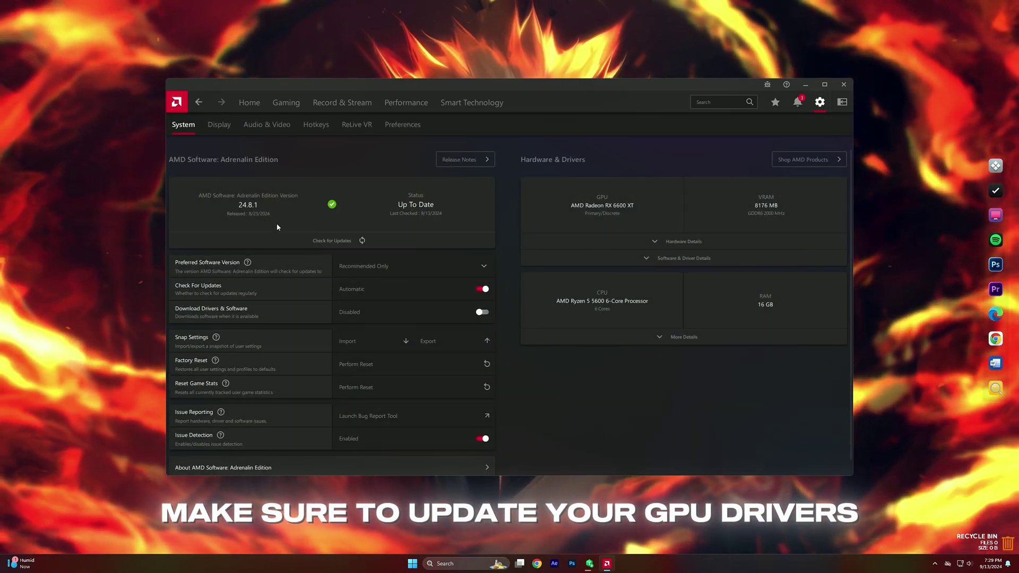
left_click(844, 86)
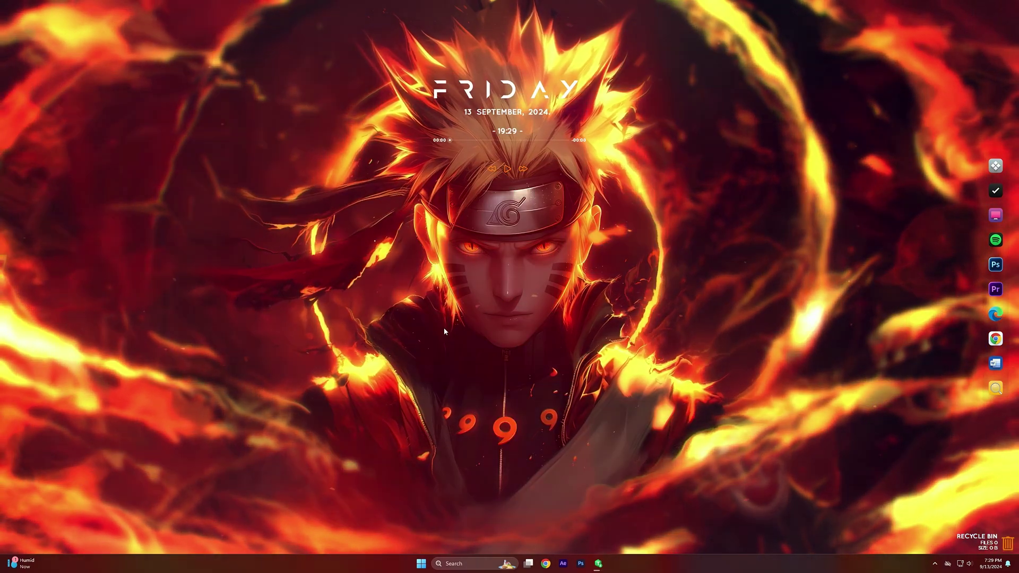
Step: Search Windows for System Configuration and open it
key("super")
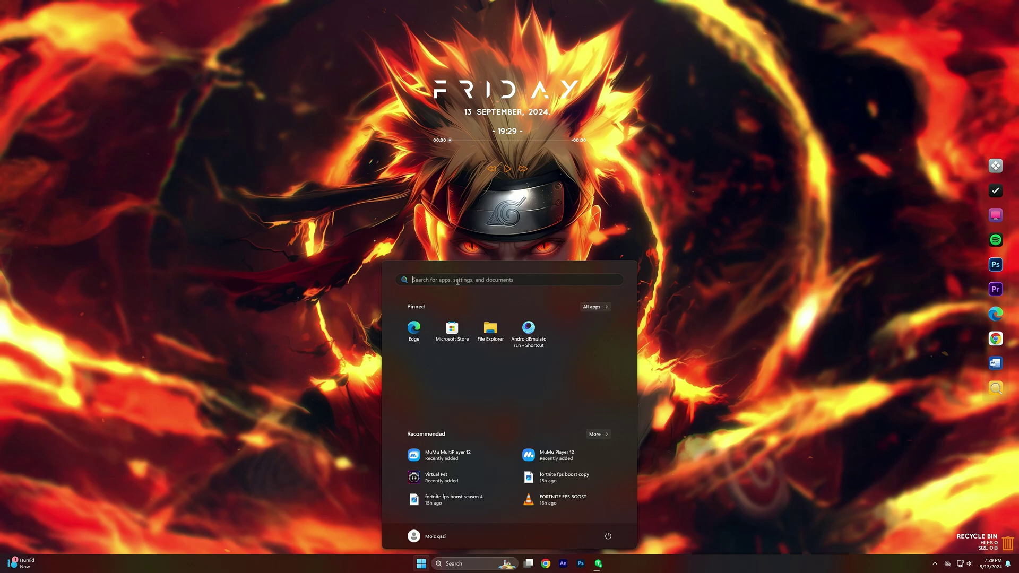
type("system con")
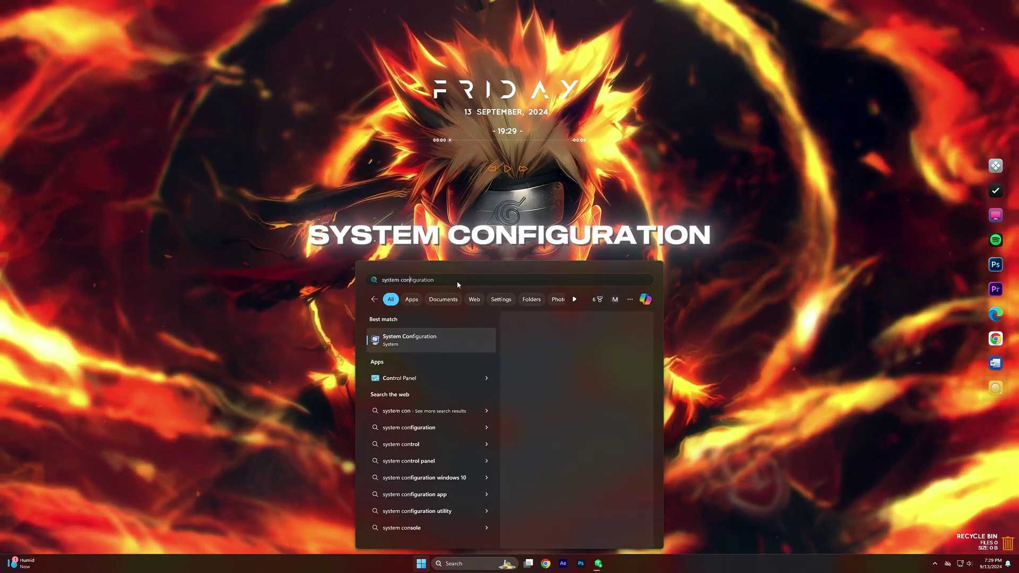
type("figurat")
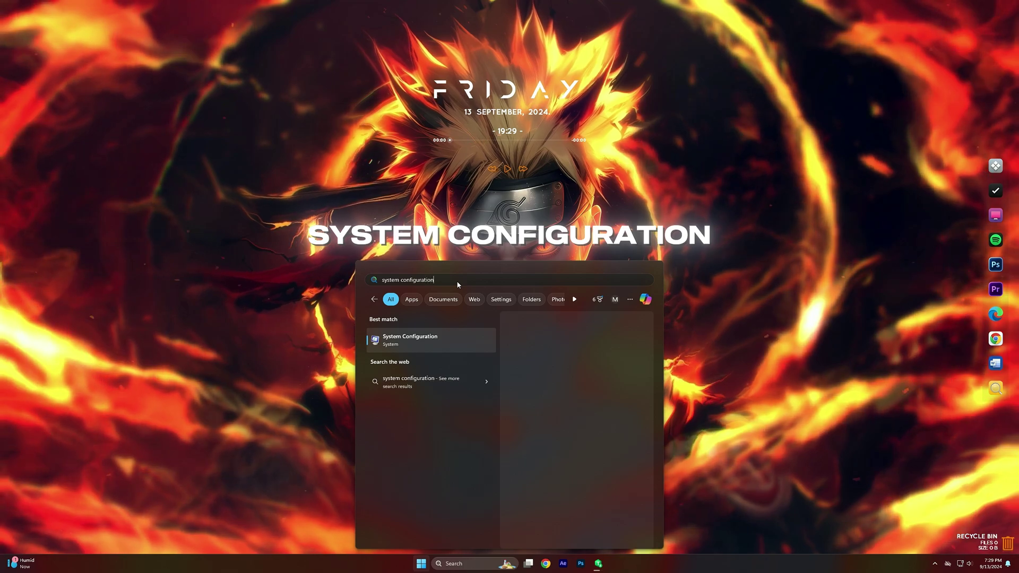
type("ion")
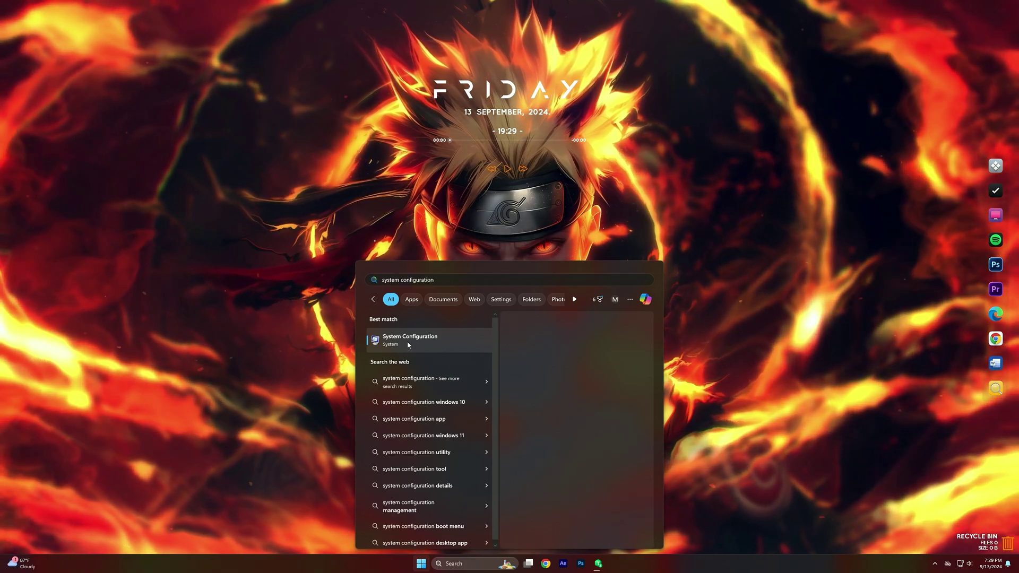
left_click(410, 337)
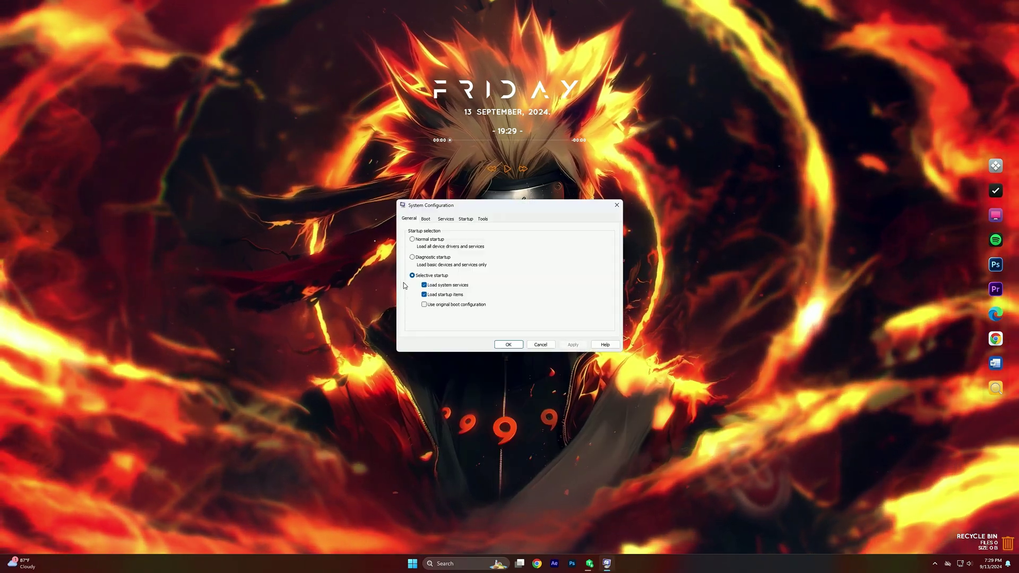
Step: Set the number of processors to 12 in the advanced boot options and confirm the System Configuration changes
left_click(425, 218)
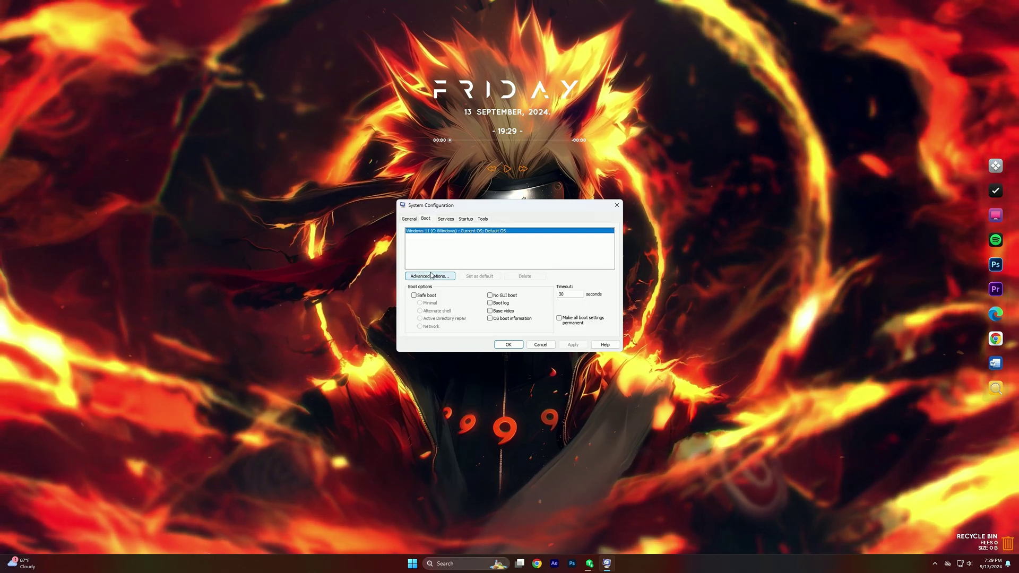
left_click(429, 276)
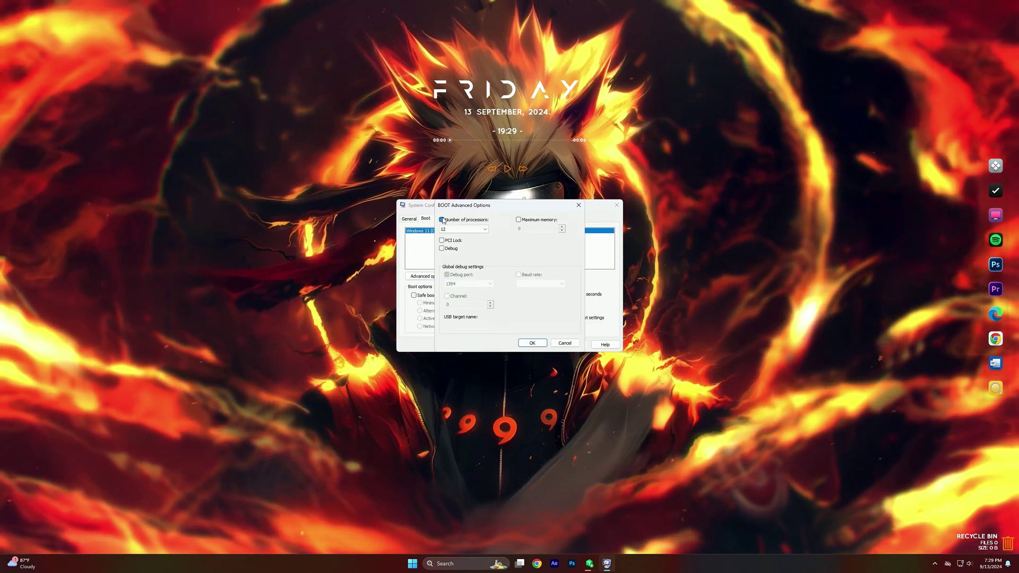
left_click(456, 228)
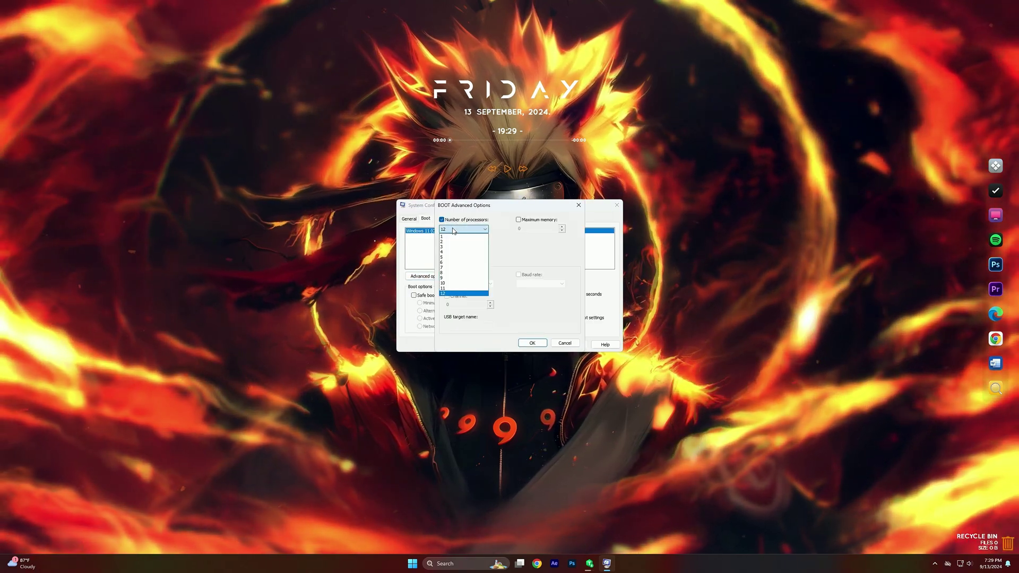
left_click(442, 294)
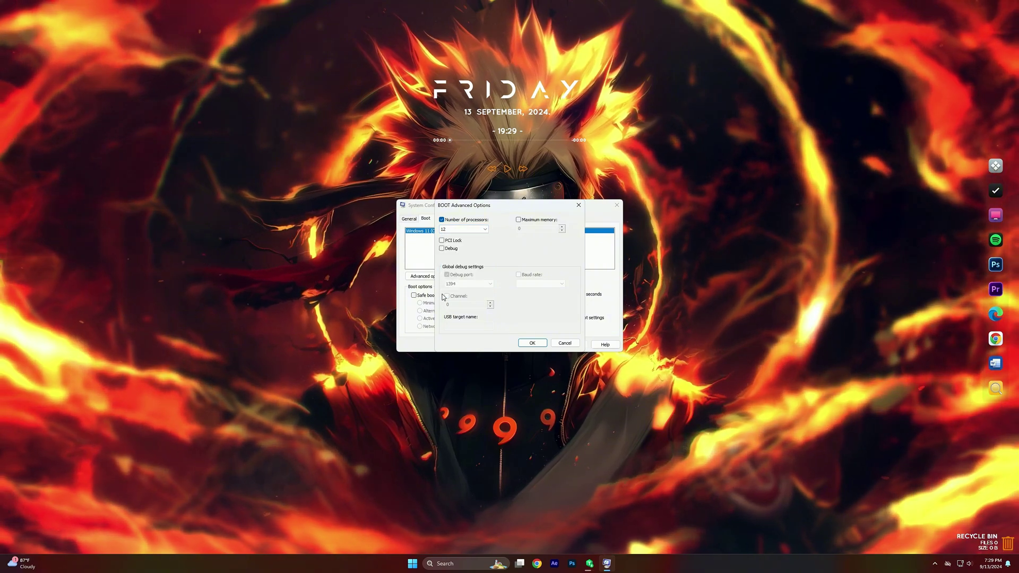
left_click(532, 343)
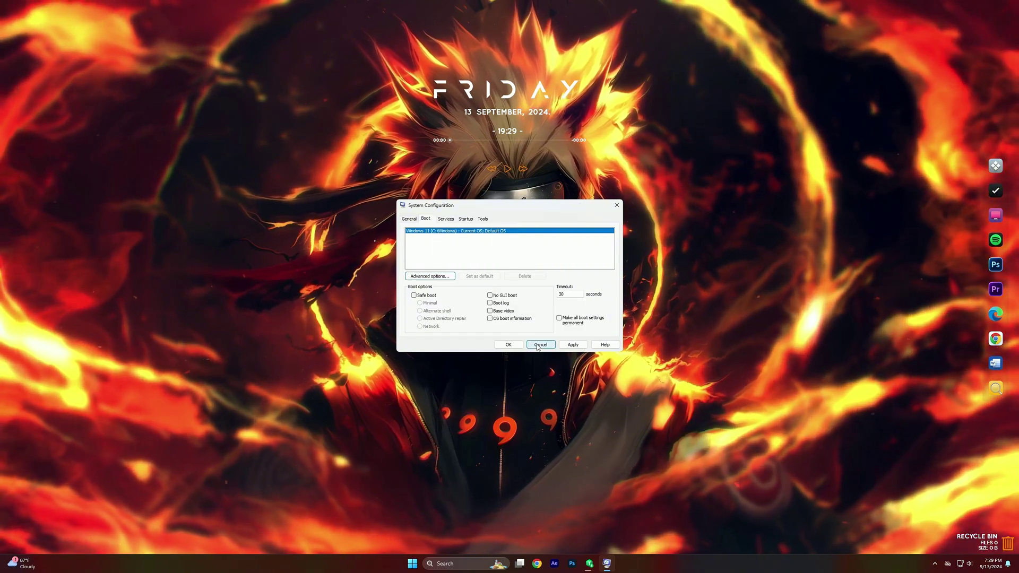
left_click(508, 345)
left_click(482, 300)
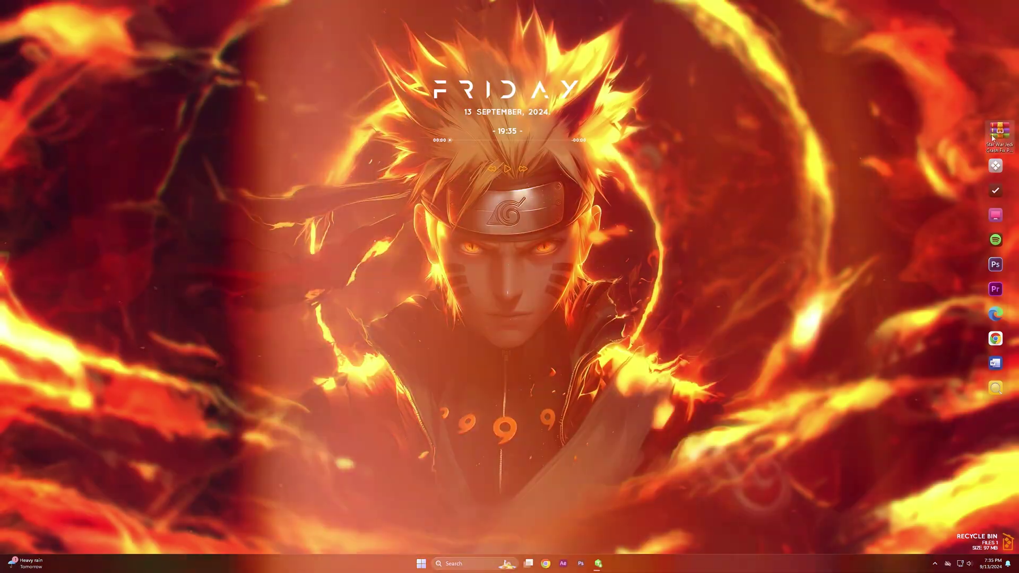
Step: Extract the folder from the Star War Jedi Crash Fix Pack archive to the desktop and place it beside the archive
left_click_drag(994, 138, 845, 139)
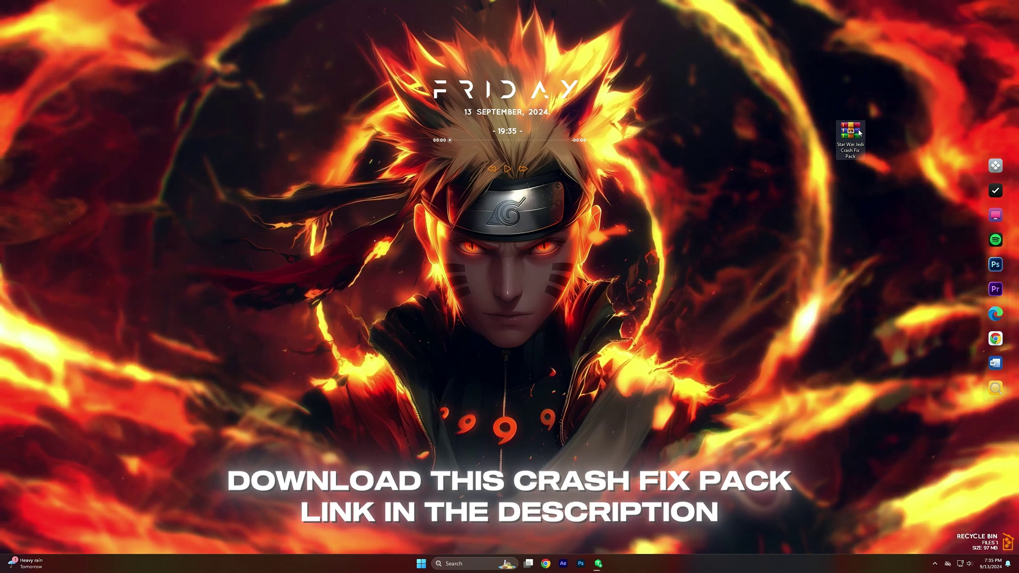
double_click(860, 151)
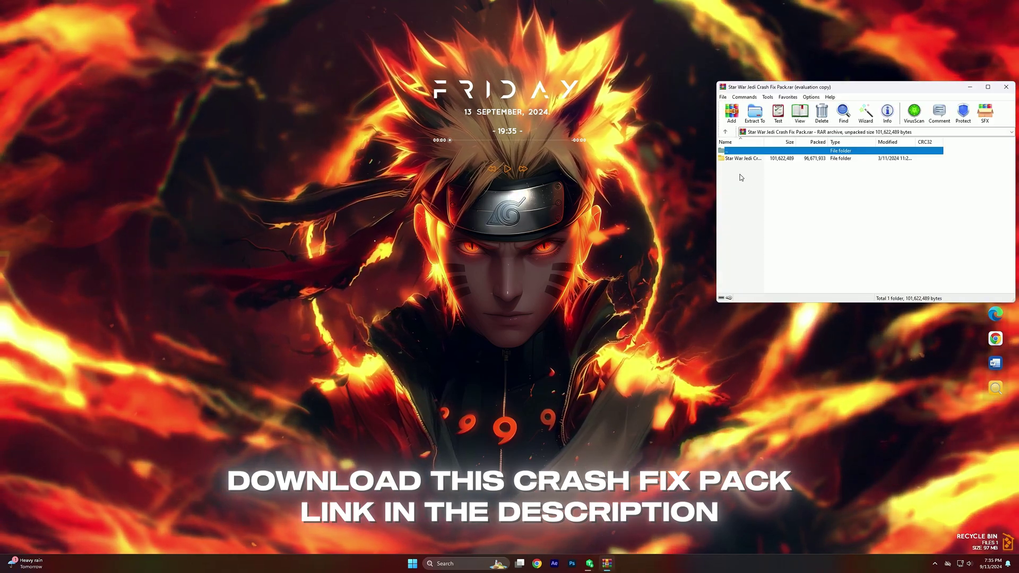
left_click_drag(743, 158, 678, 178)
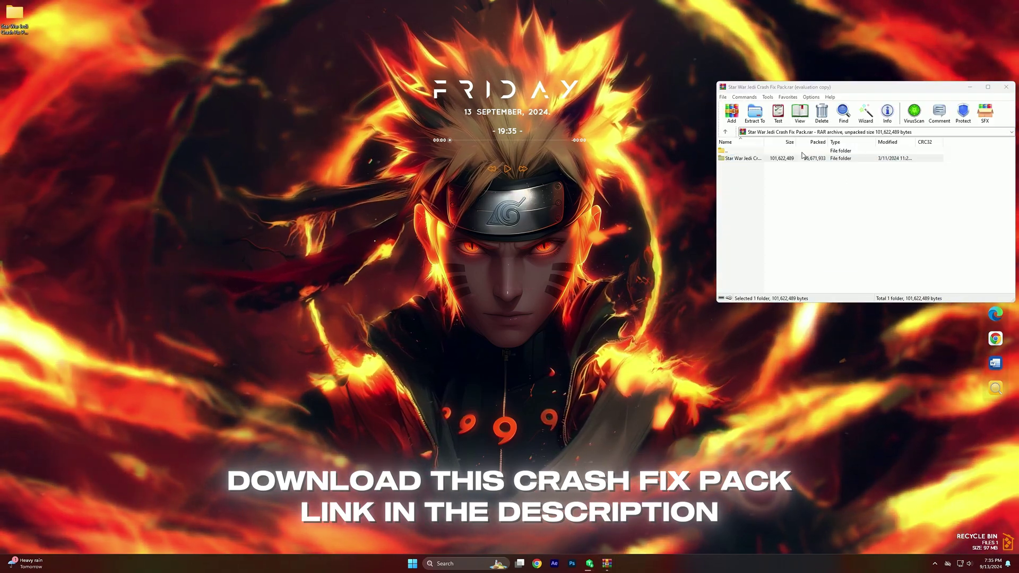
key("Escape")
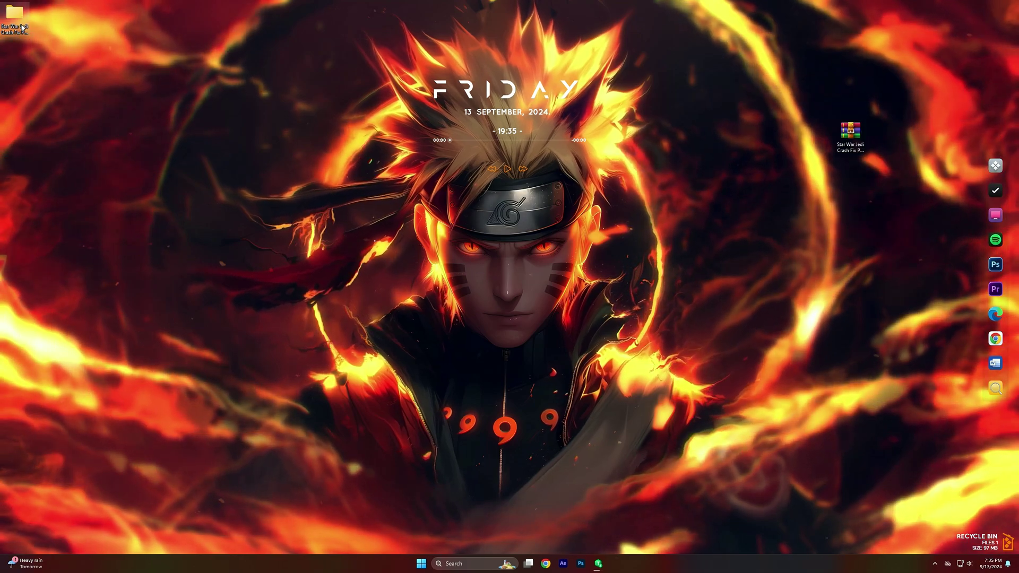
left_click_drag(15, 13, 820, 135)
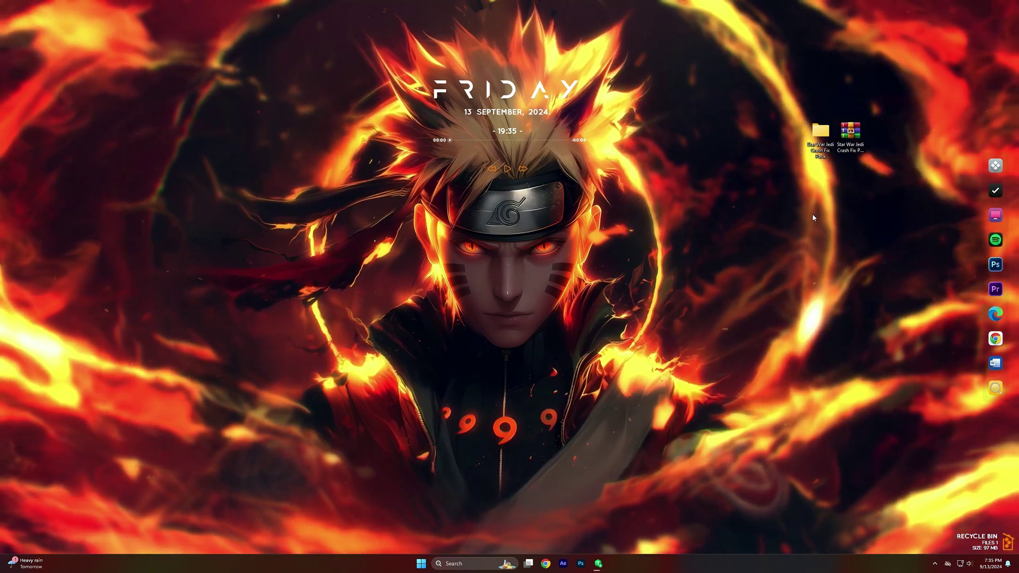
left_click_drag(812, 213, 874, 119)
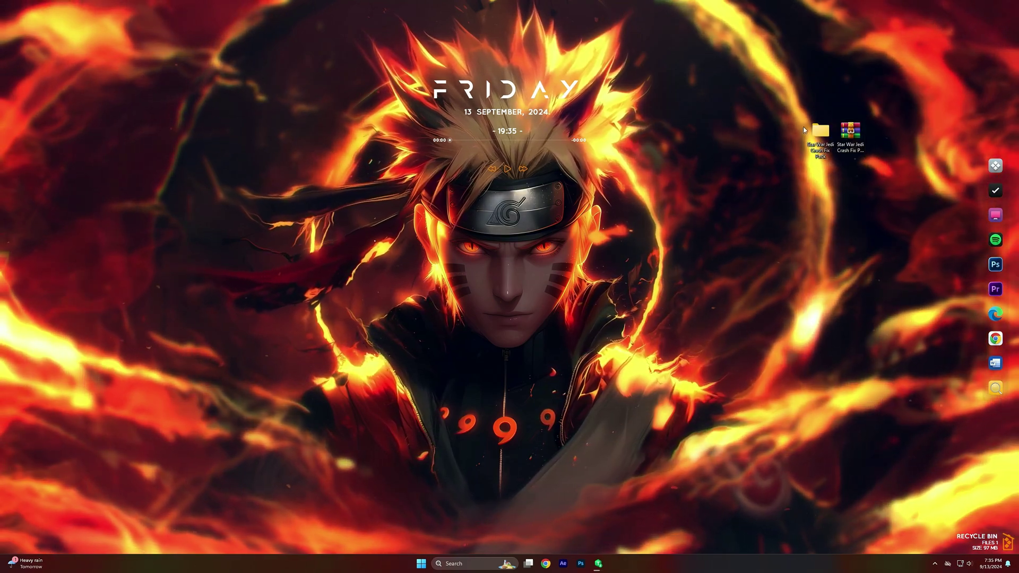
Step: Open the extracted Star War Jedi Crash Fix Pack folder and run the DirectX setup from Install DirectX through to its end
key("Return")
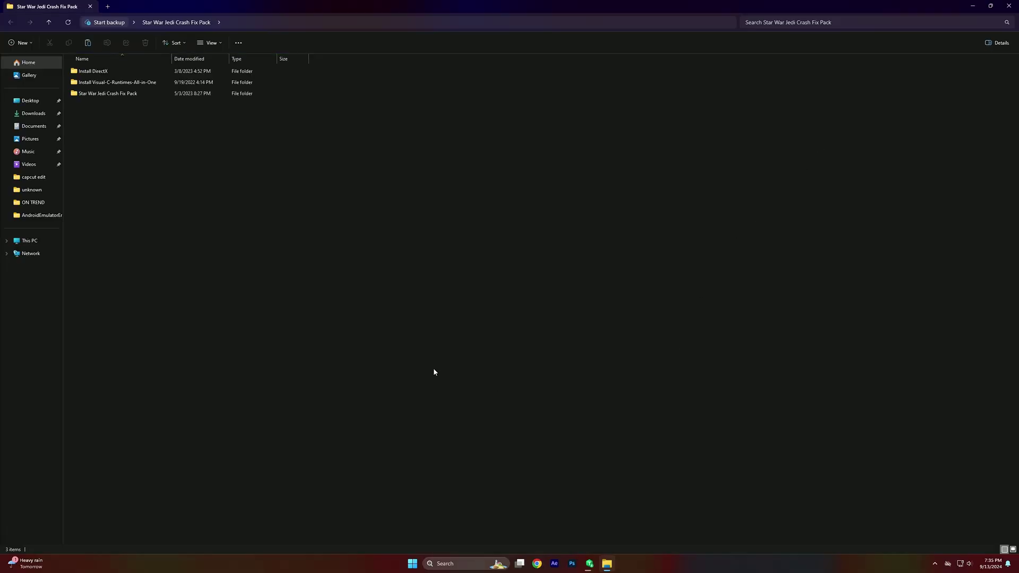
left_click_drag(96, 139, 98, 72)
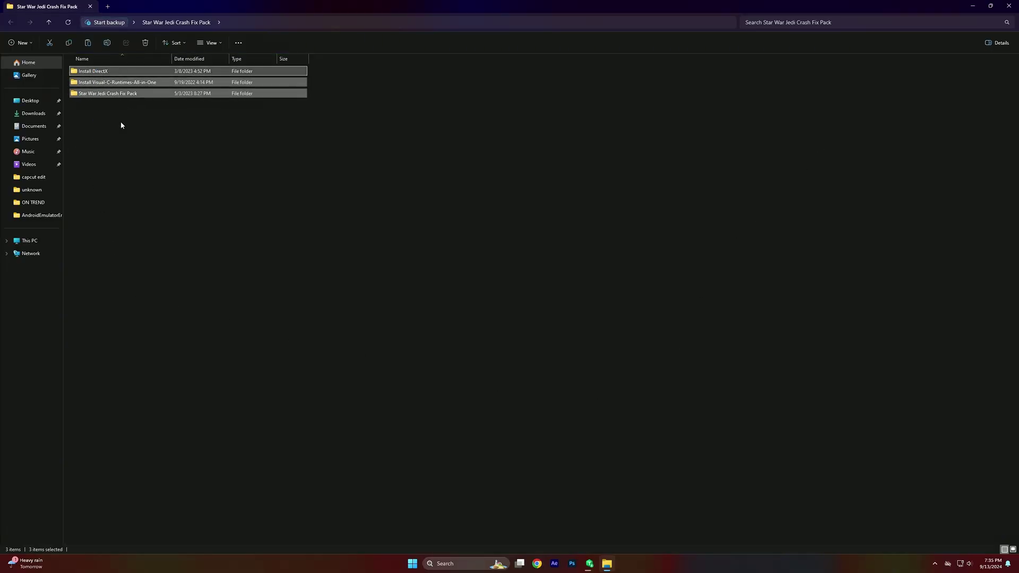
left_click(121, 125)
double_click(95, 71)
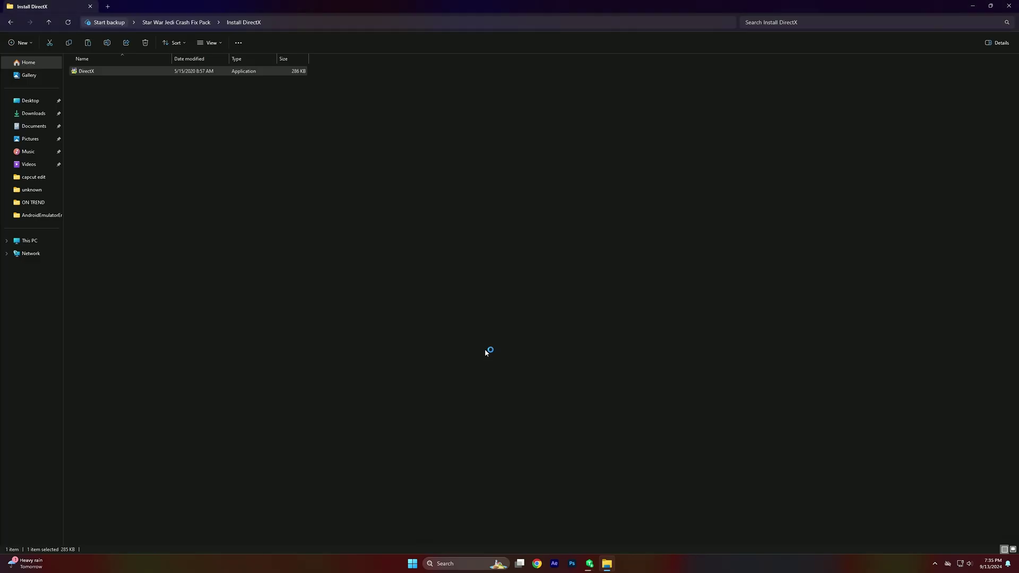
left_click(248, 247)
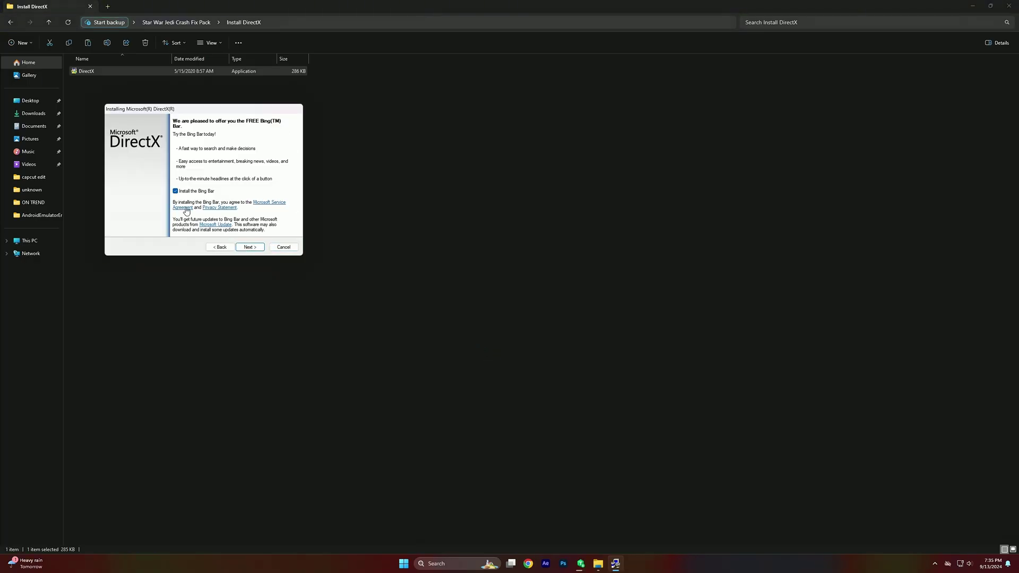
left_click(248, 248)
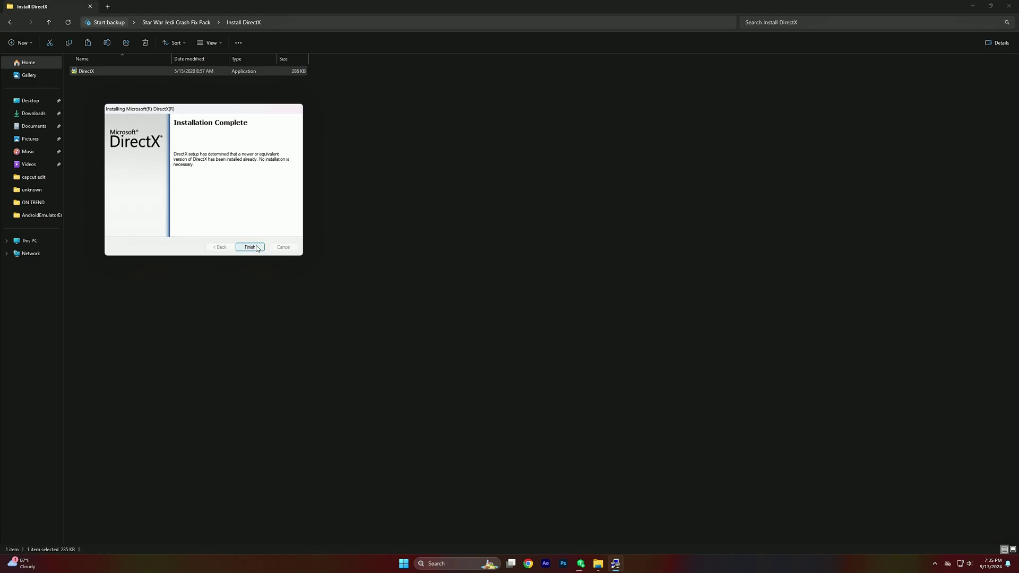
left_click(249, 248)
Step: Return to the crash fix pack folder and run the install_all batch file from Install Visual-C-Runtimes-All-in-One
left_click(11, 23)
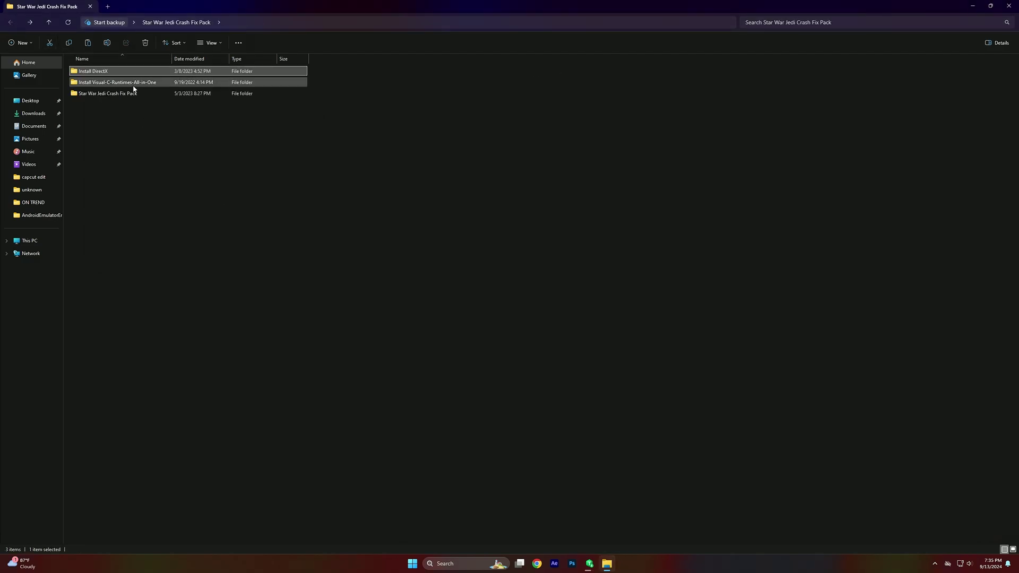
left_click(121, 84)
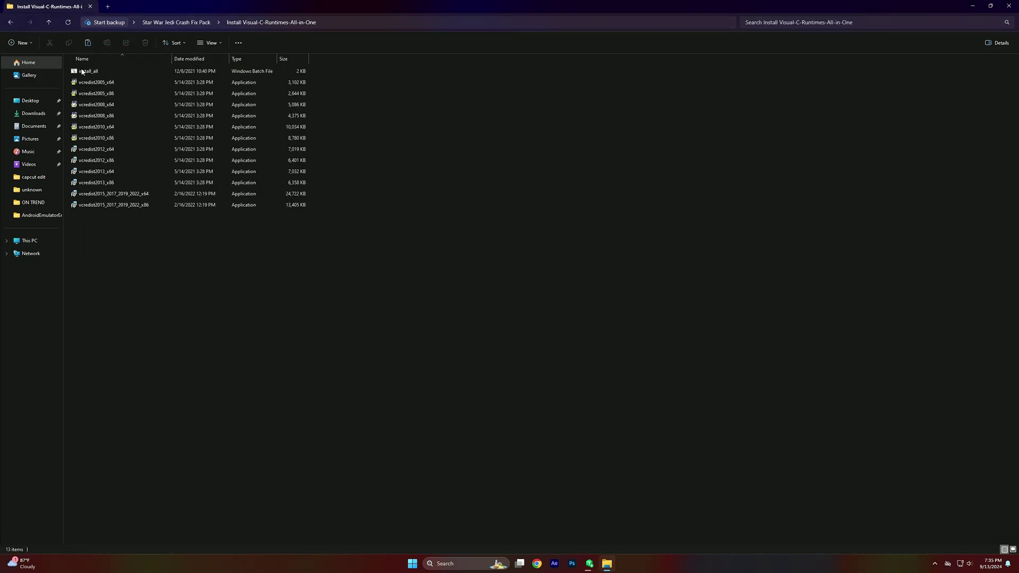
left_click_drag(152, 254, 123, 67)
left_click(163, 293)
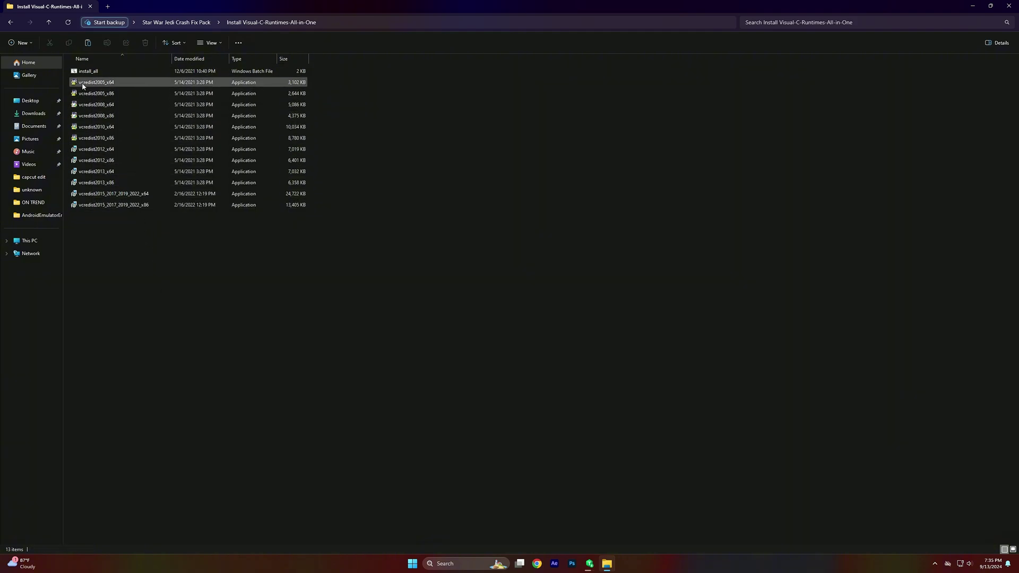
double_click(91, 75)
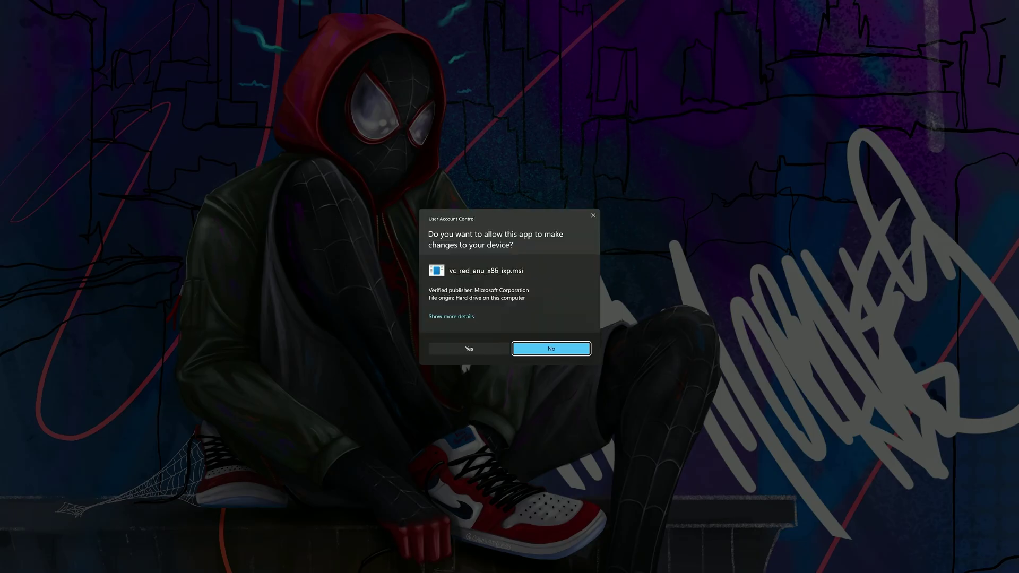
Step: Allow each Visual C++ redistributable installer to make changes to the device until all the runtime packages are installed
left_click(467, 347)
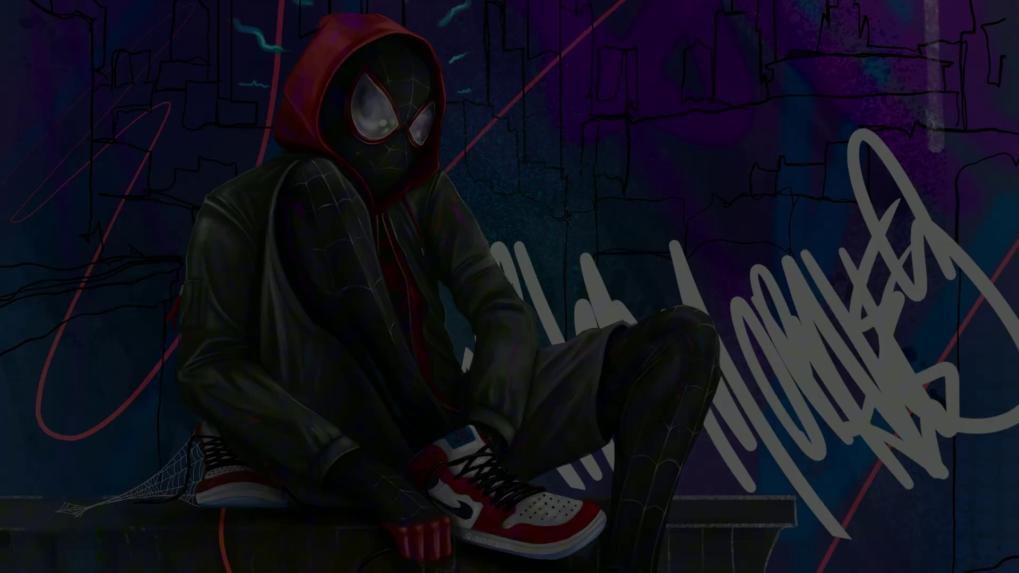
left_click(479, 349)
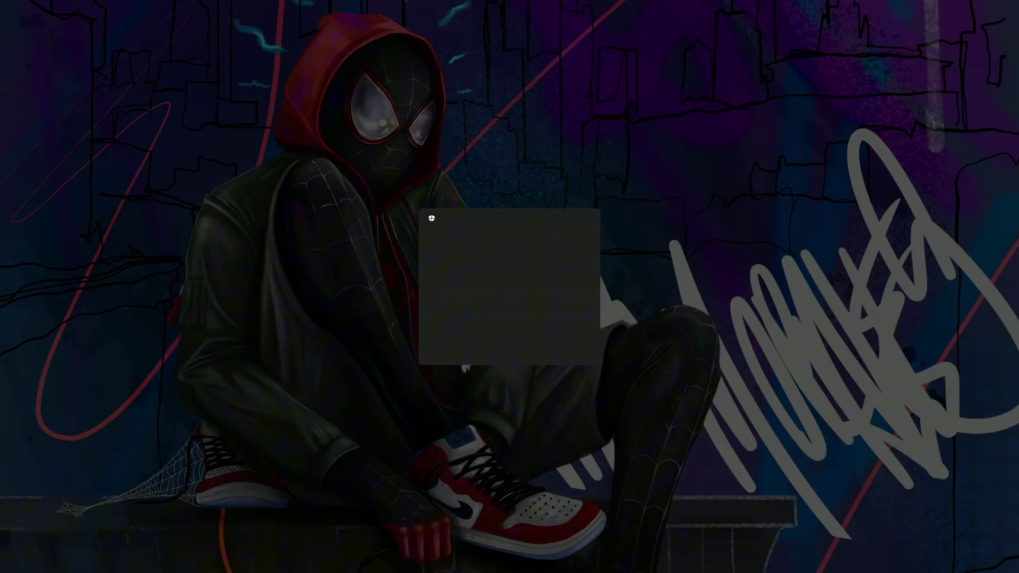
left_click(474, 352)
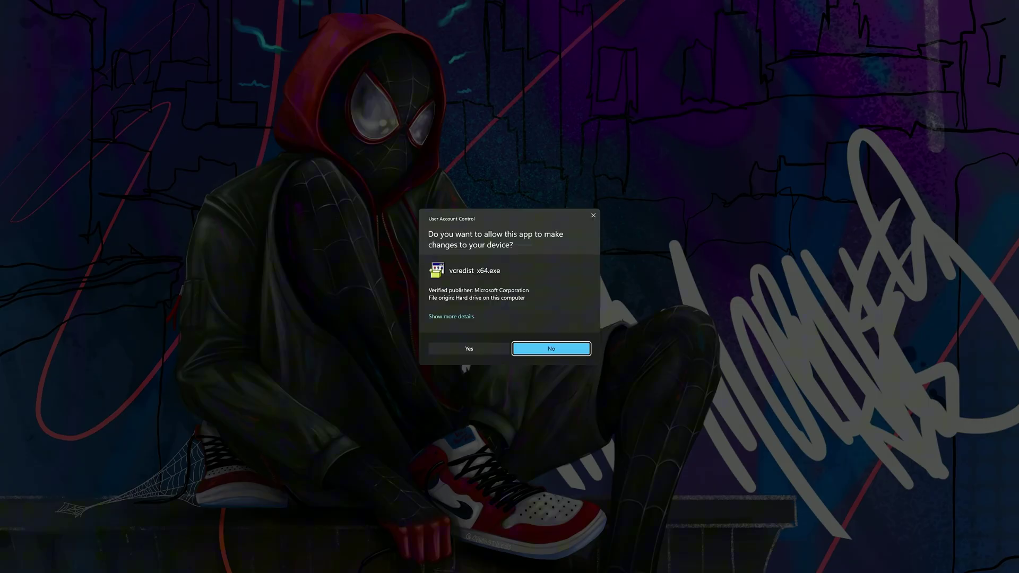
left_click(468, 352)
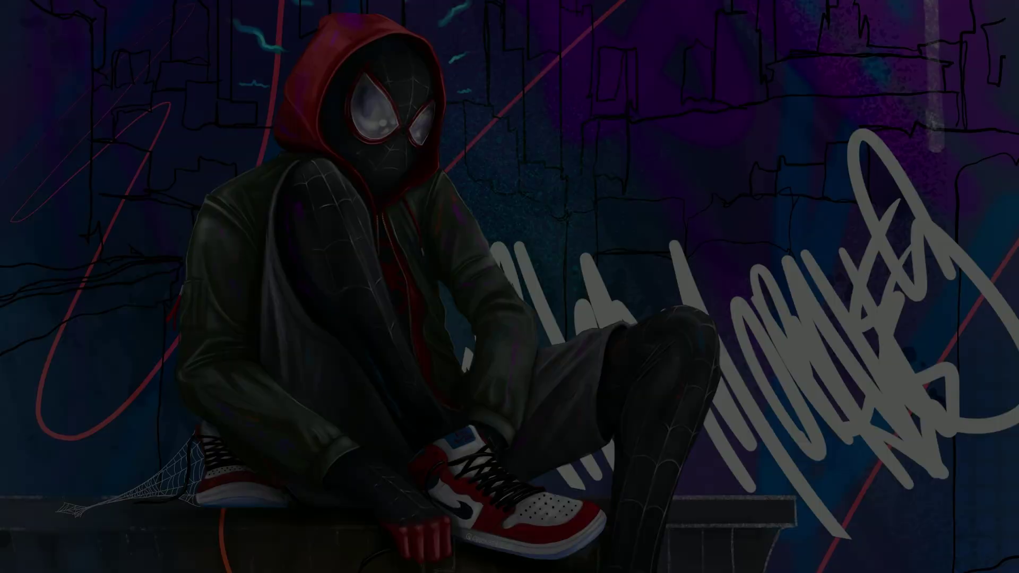
left_click(473, 348)
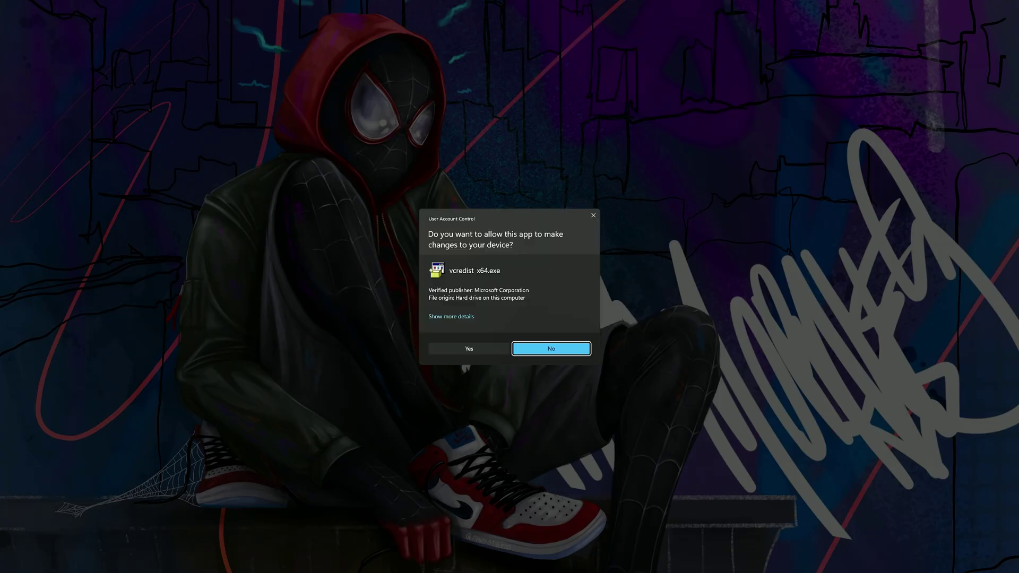
left_click(474, 352)
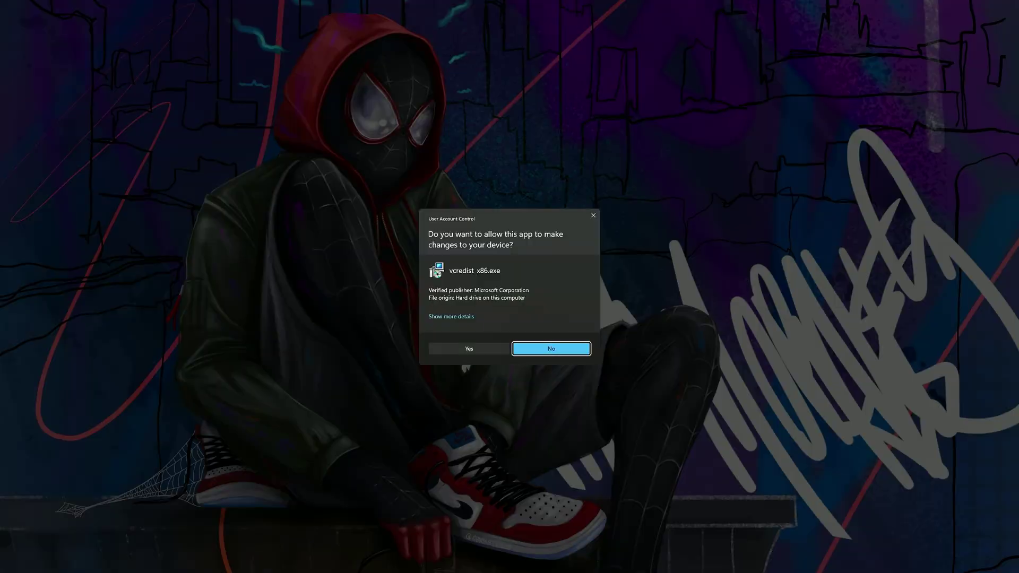
left_click(494, 351)
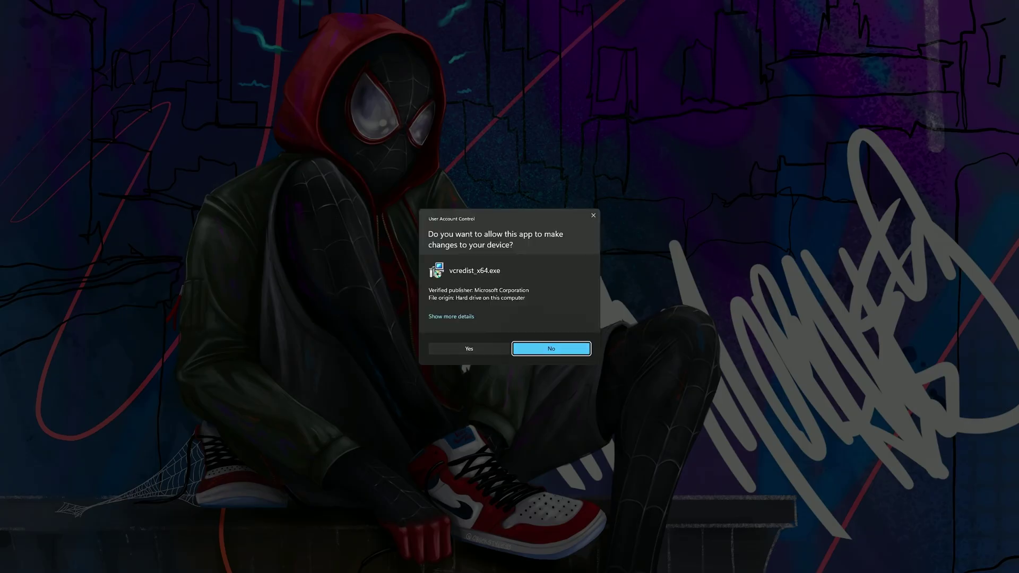
left_click(472, 348)
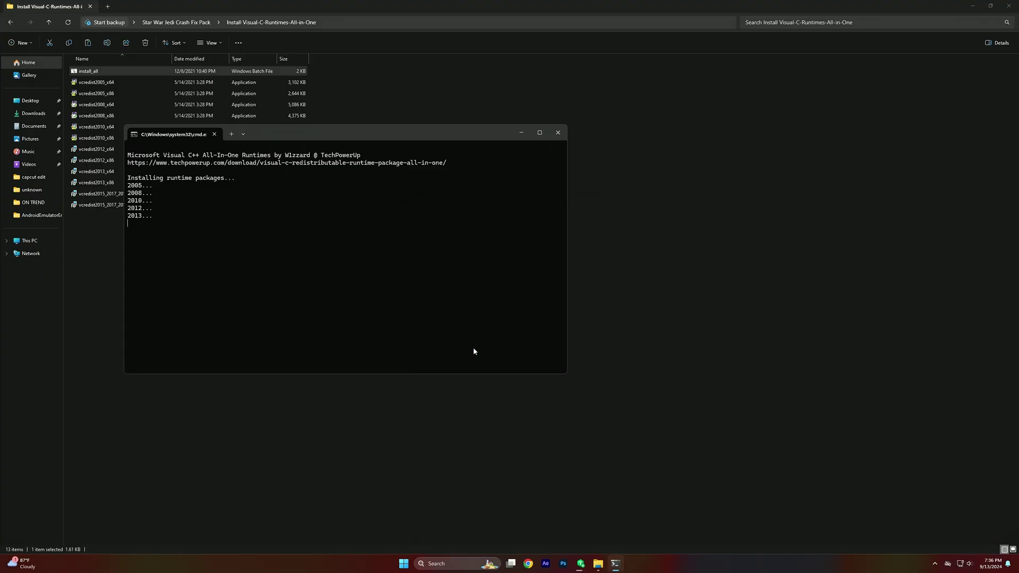
left_click(473, 348)
left_click(476, 353)
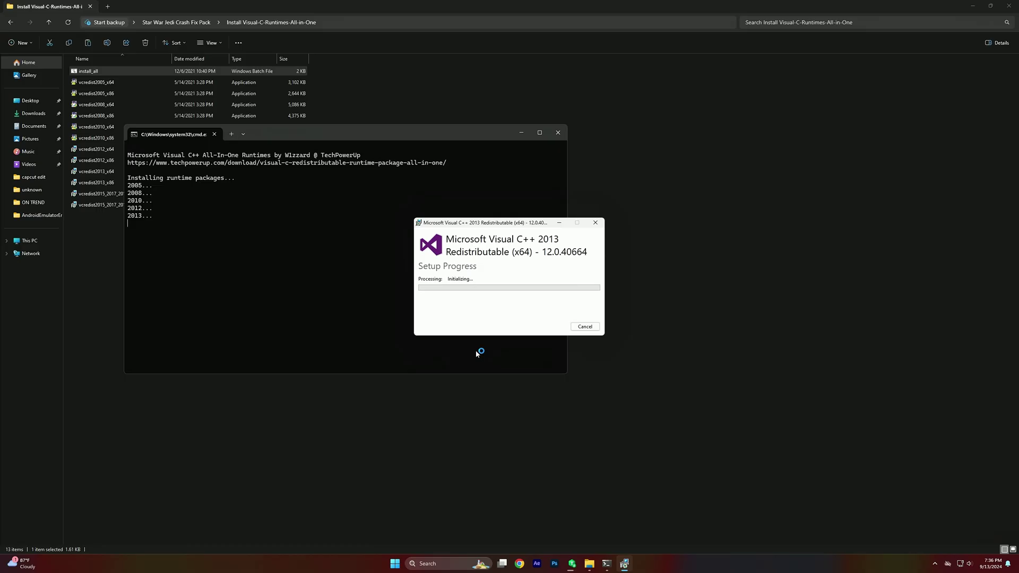
left_click_drag(151, 323, 139, 68)
left_click(209, 256)
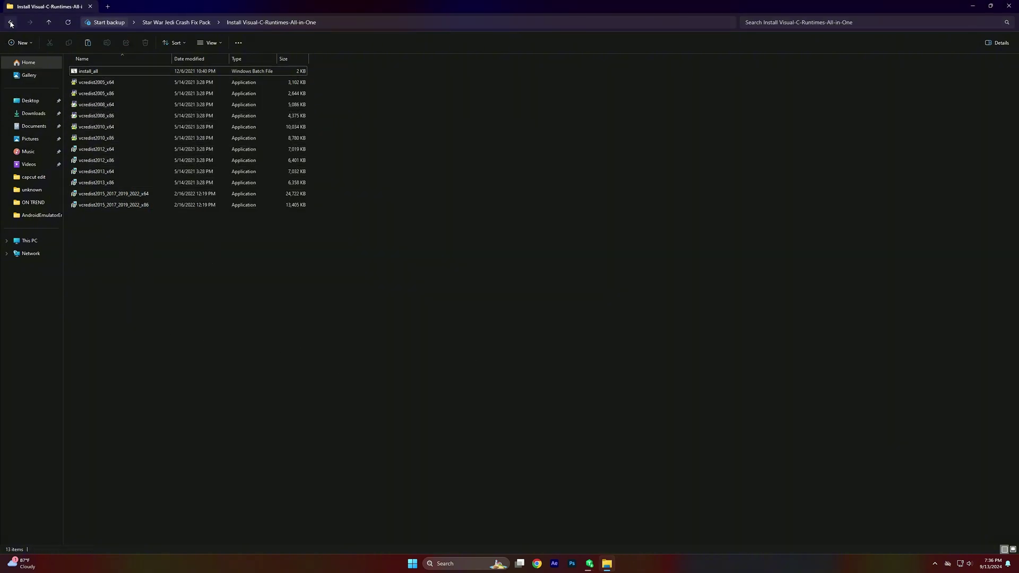
Step: Open the inner Star War Jedi Crash Fix Pack folder and merge the Star War Jedi High Priority entries into the registry
left_click(11, 22)
left_click(98, 89)
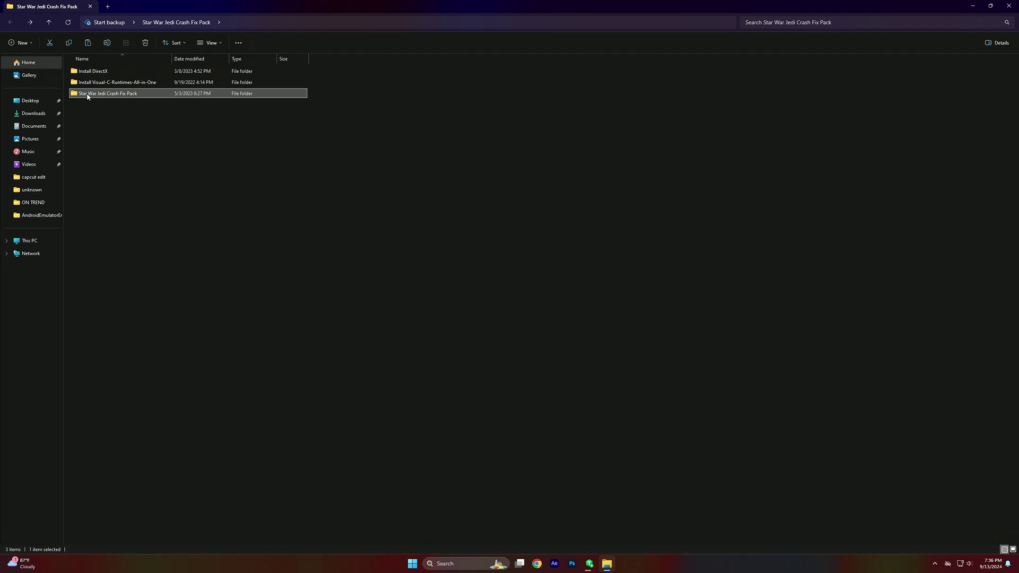
double_click(106, 72)
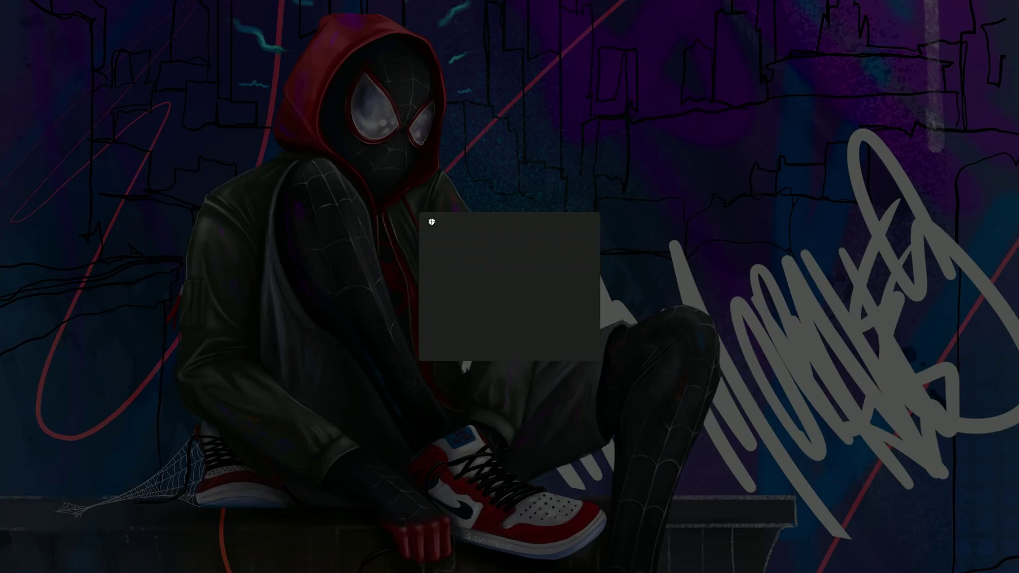
left_click(468, 343)
left_click(569, 294)
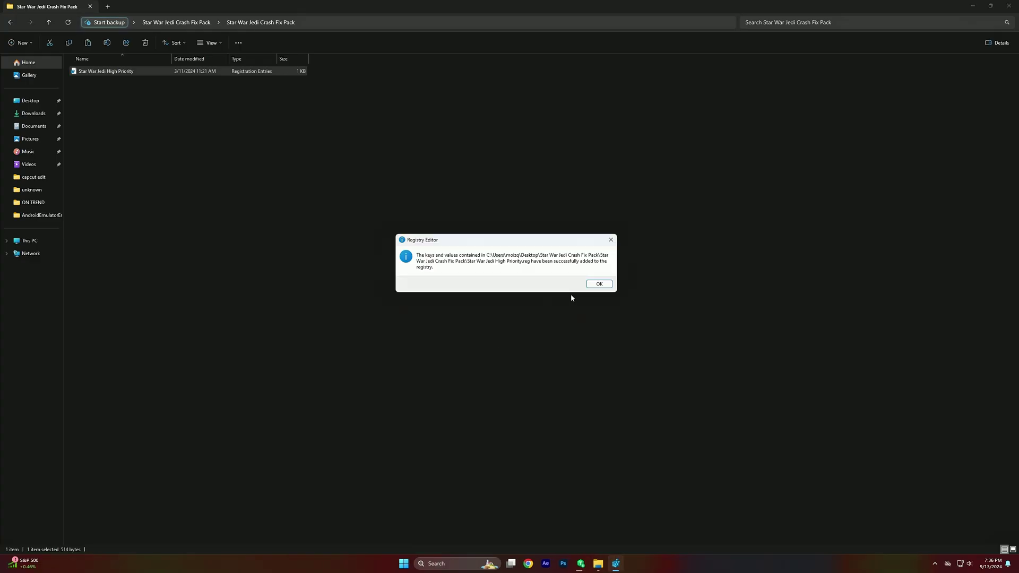
left_click(605, 286)
Step: Return to the main Star War Jedi Crash Fix Pack folder and close its window
left_click(11, 22)
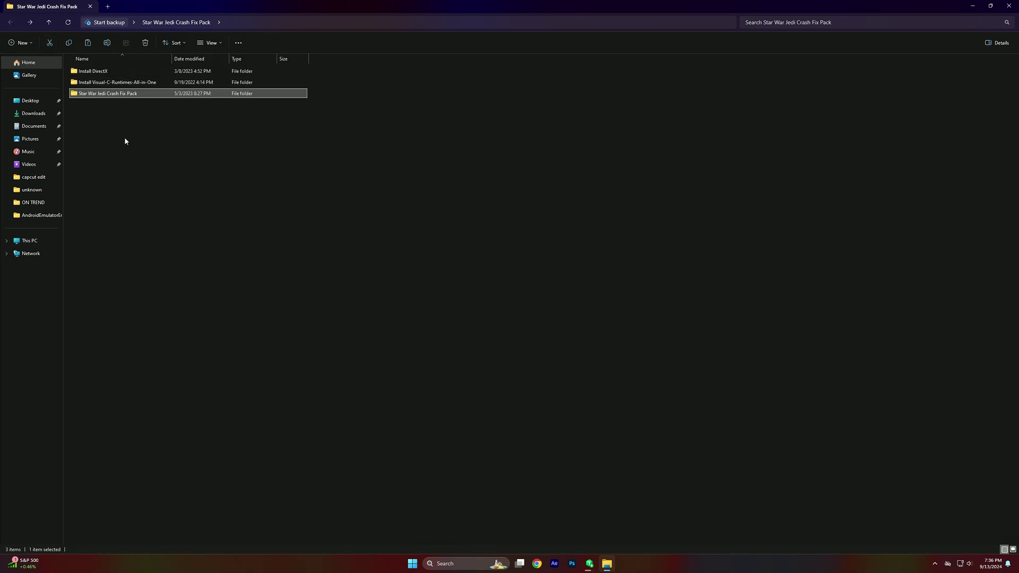
left_click_drag(113, 111, 66, 74)
left_click(213, 130)
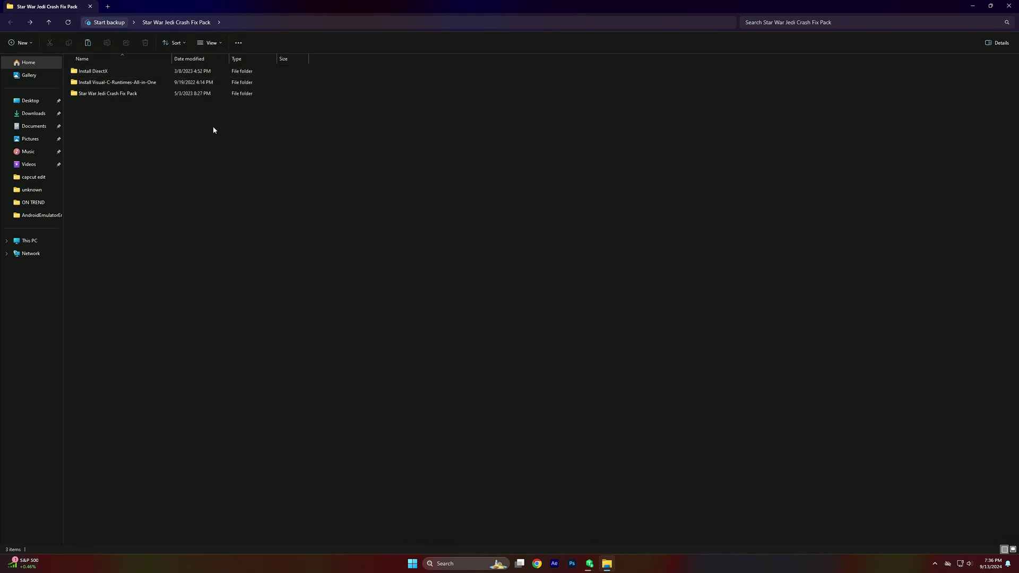
left_click(1009, 5)
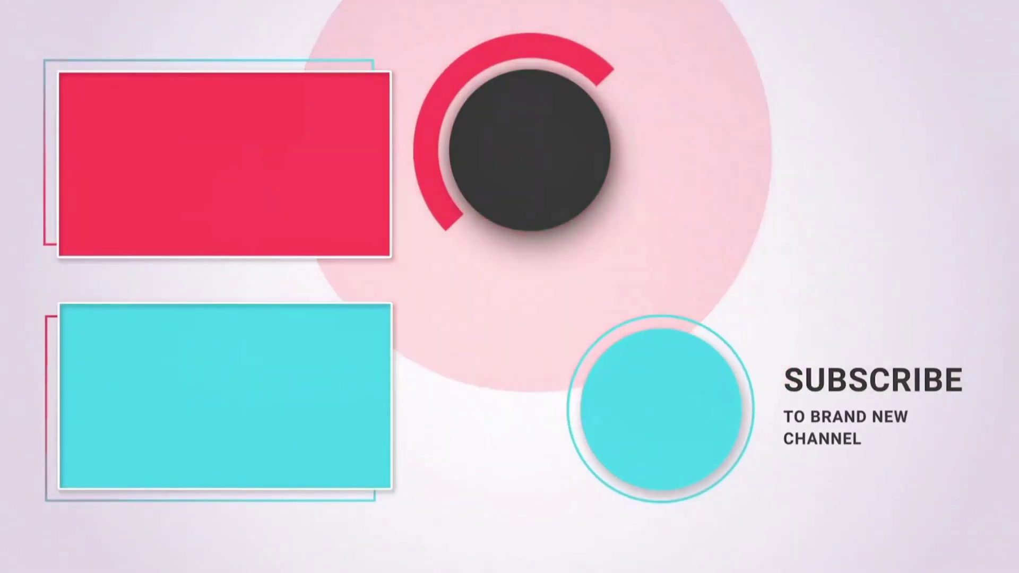